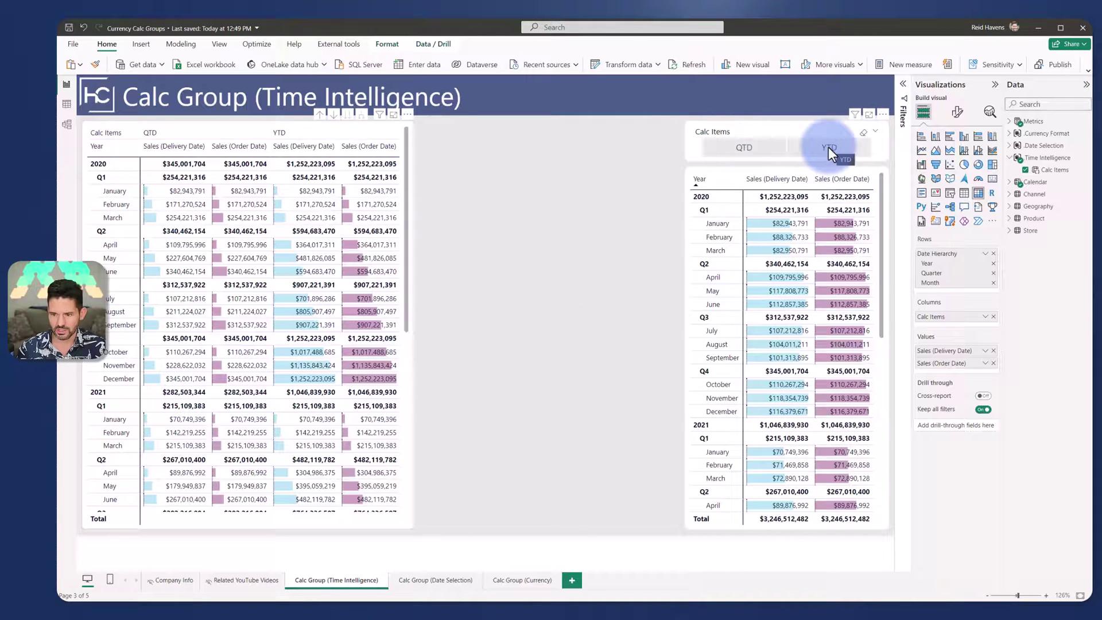
- Use the Calc Items slicer to switch the right table between QTD and YTD, ending on QTD
click(746, 131)
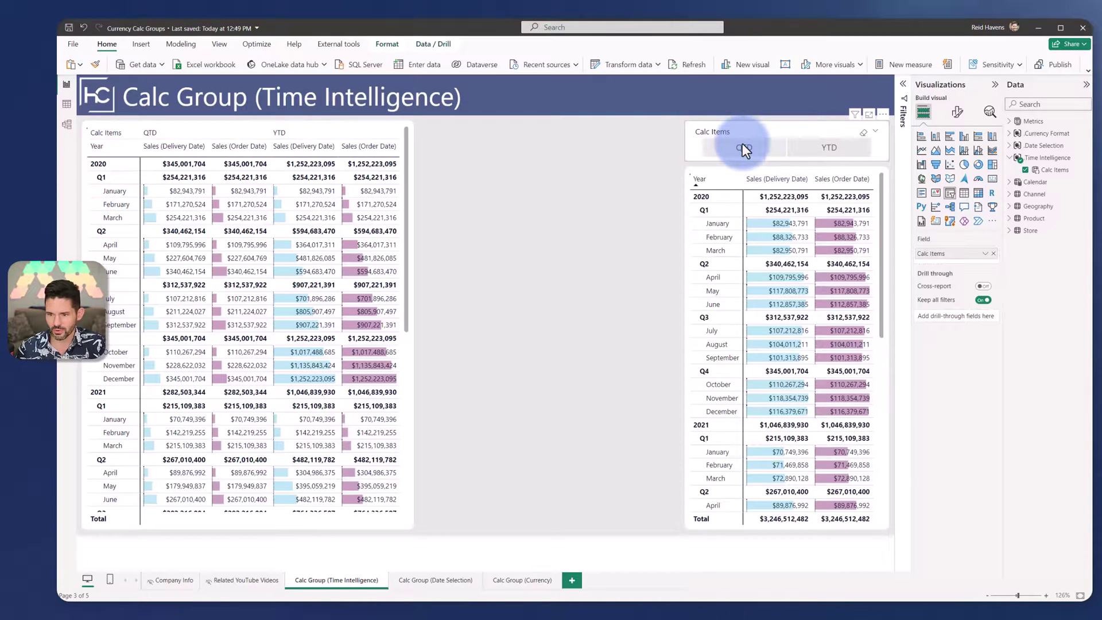
click(743, 146)
click(805, 149)
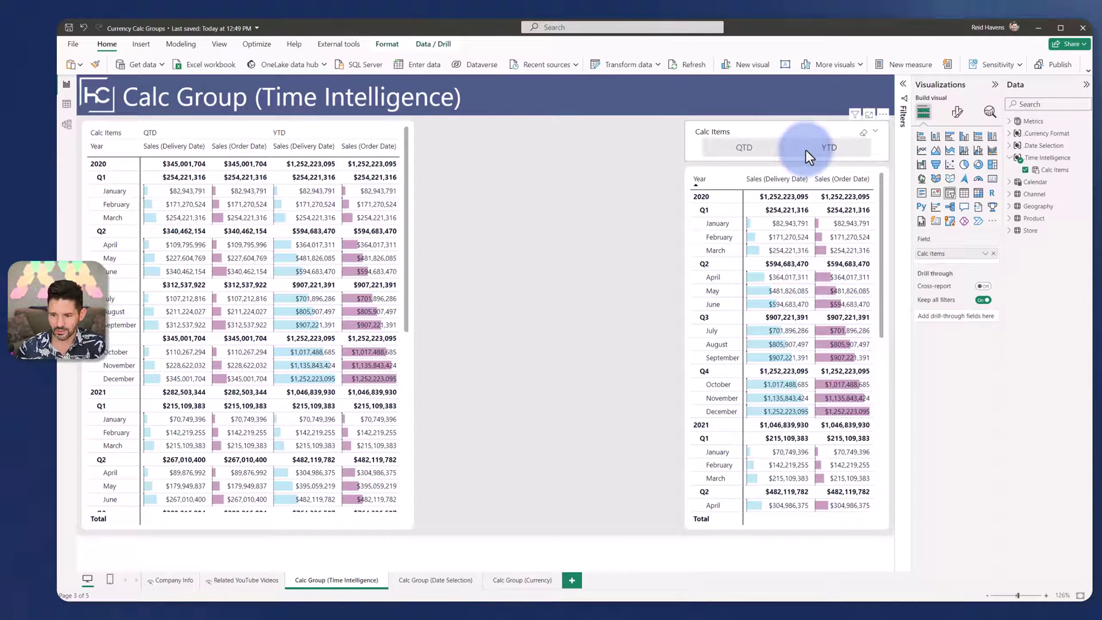
click(760, 150)
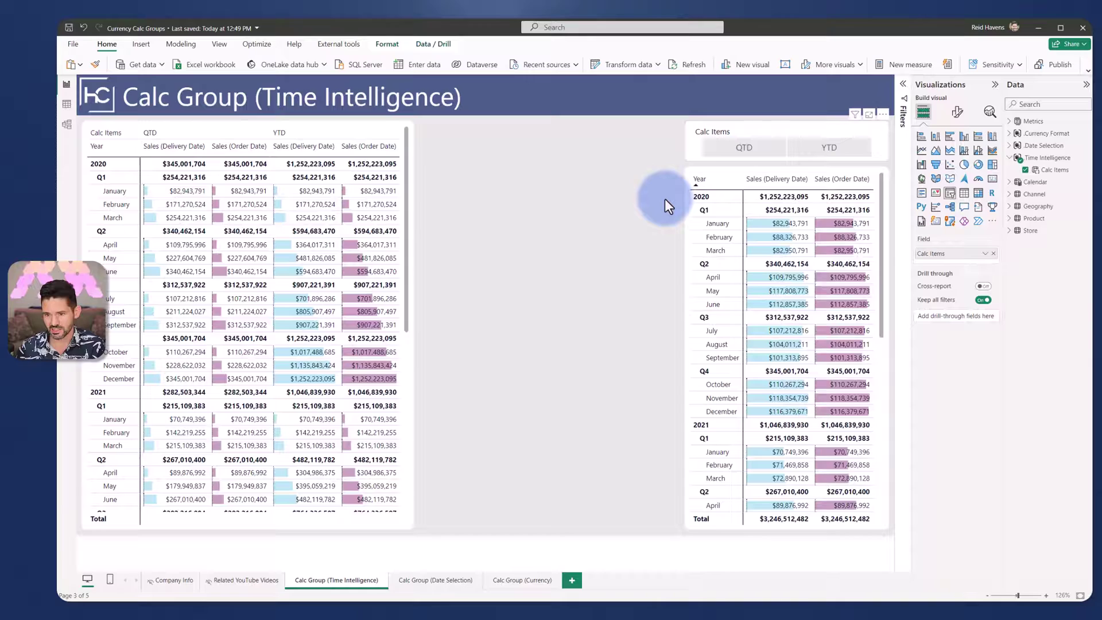
- Select the left matrix and briefly show, then hide, its applied filters
click(412, 193)
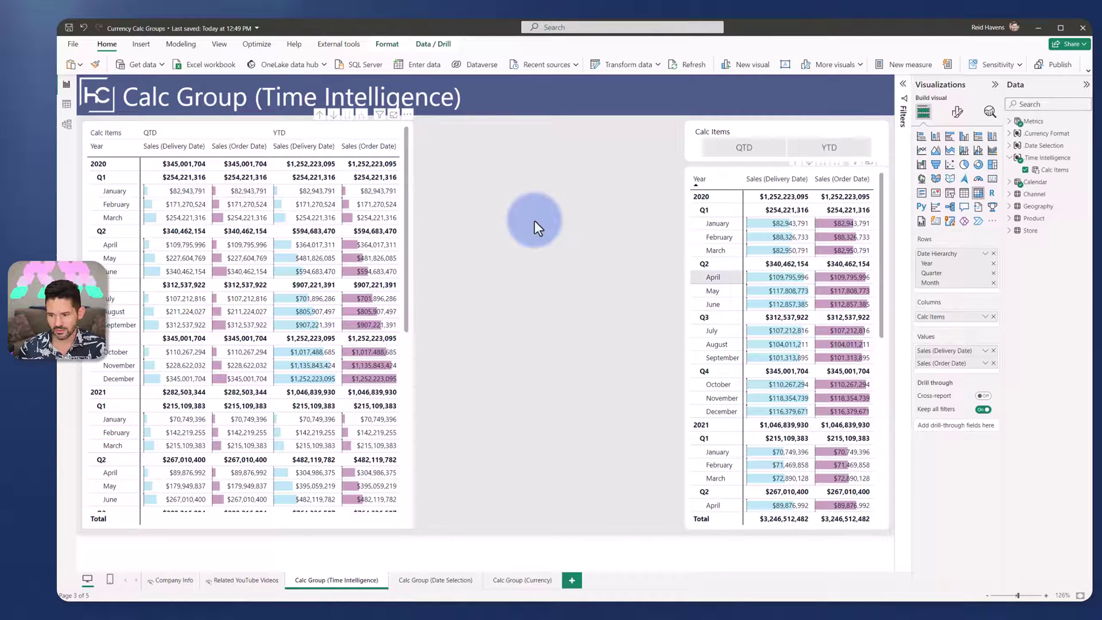
click(930, 315)
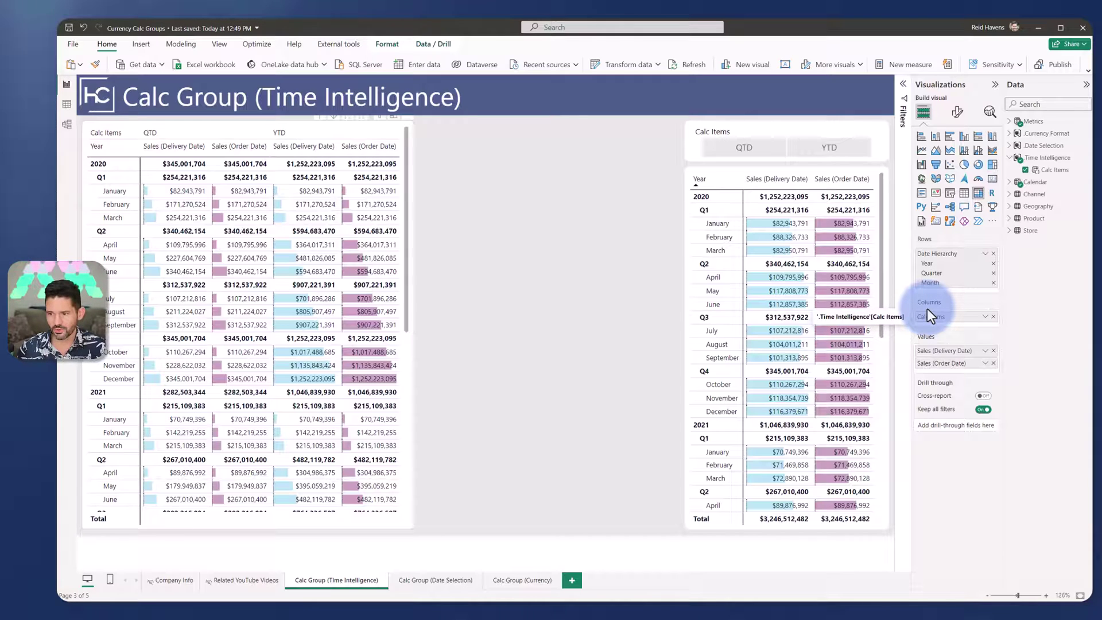
click(903, 83)
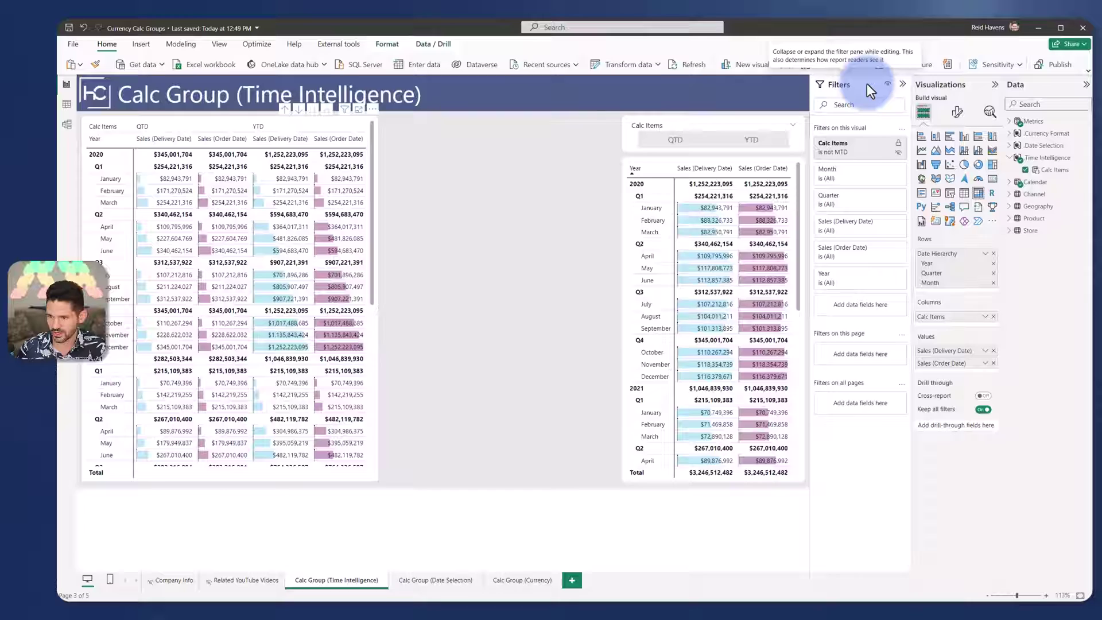
click(903, 83)
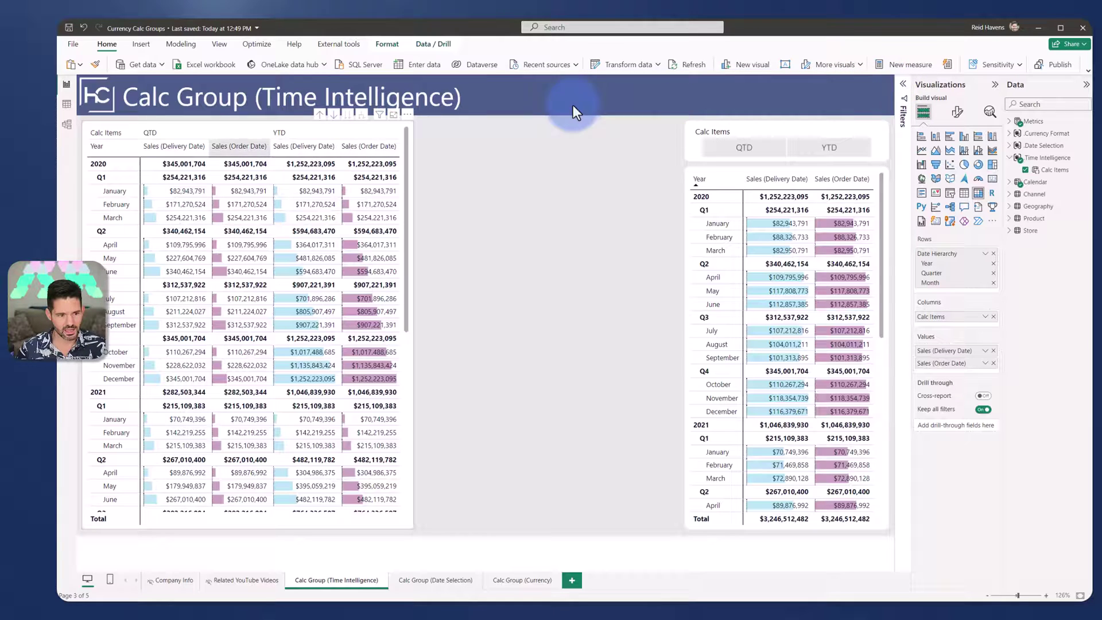
- Switch to Model view and check Preview features in the Options dialog
click(70, 128)
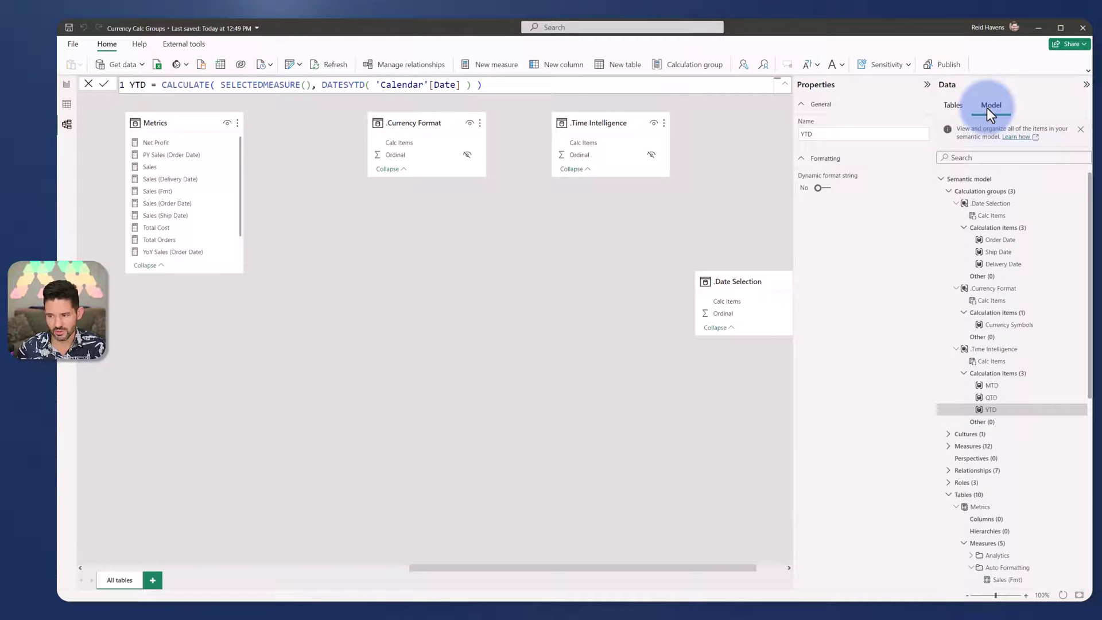
click(74, 45)
click(107, 568)
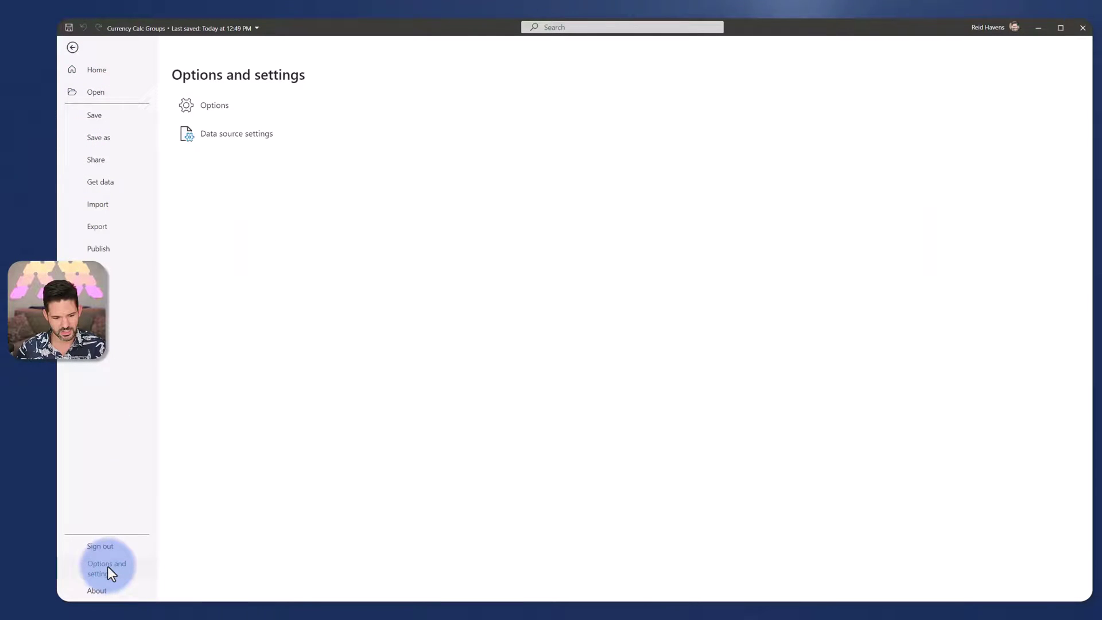
click(212, 109)
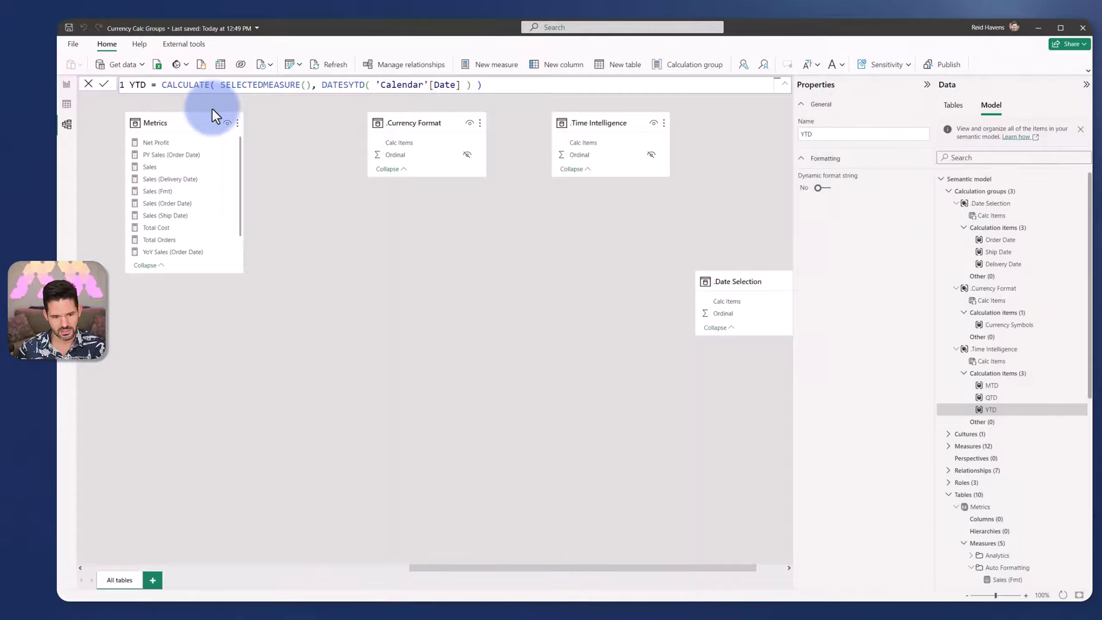
click(367, 316)
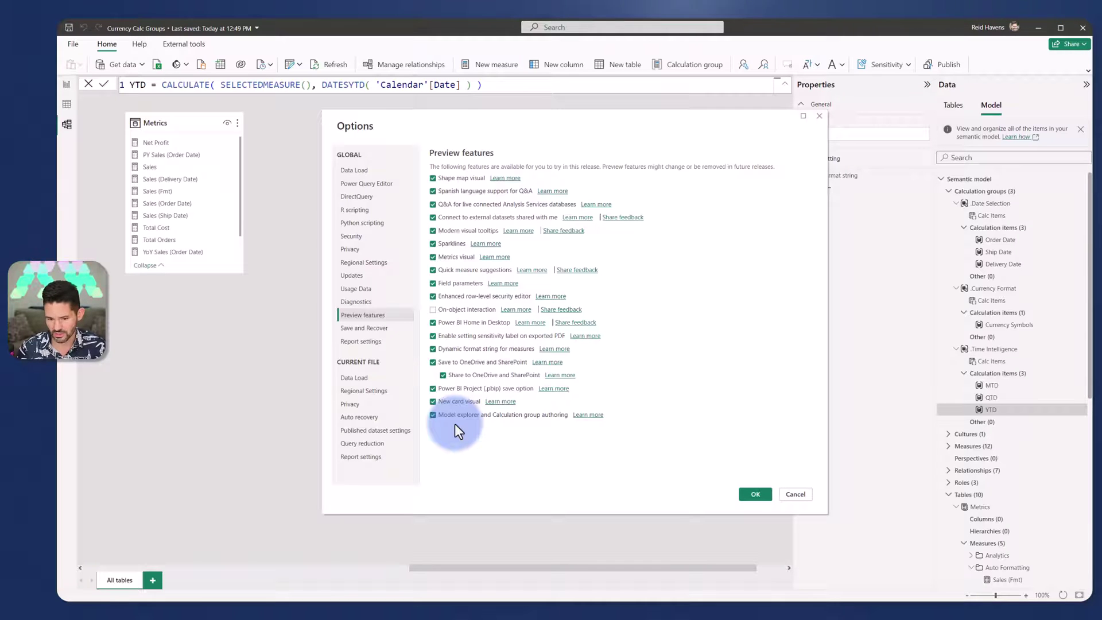
click(804, 499)
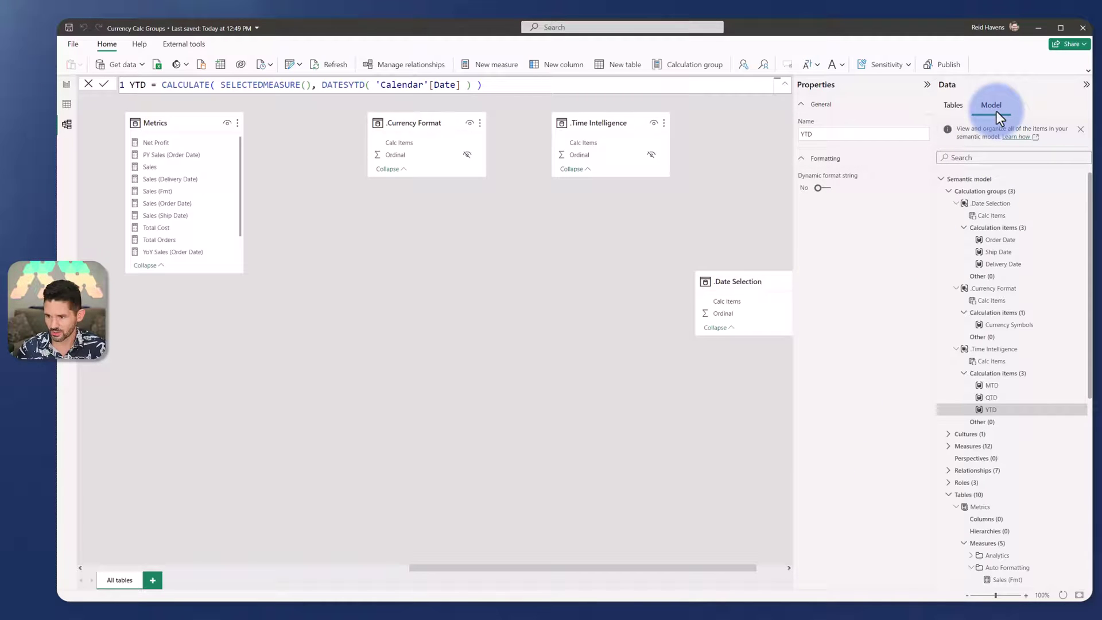
- Review calculation group precedence and the Time Intelligence MTD and YTD formulas, then return to the report
click(966, 190)
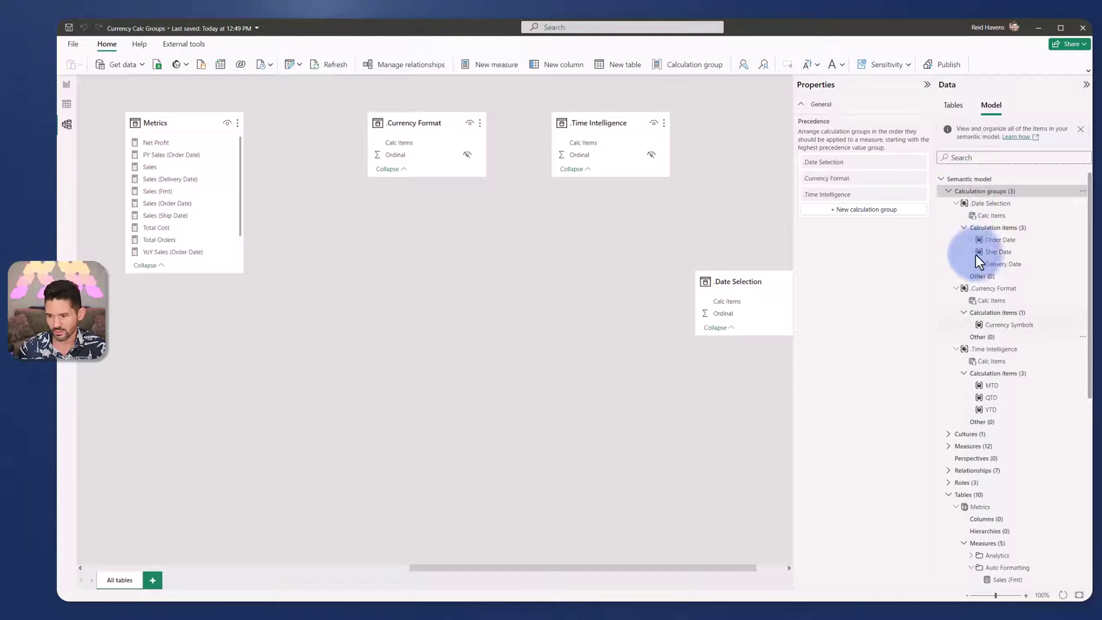
click(990, 348)
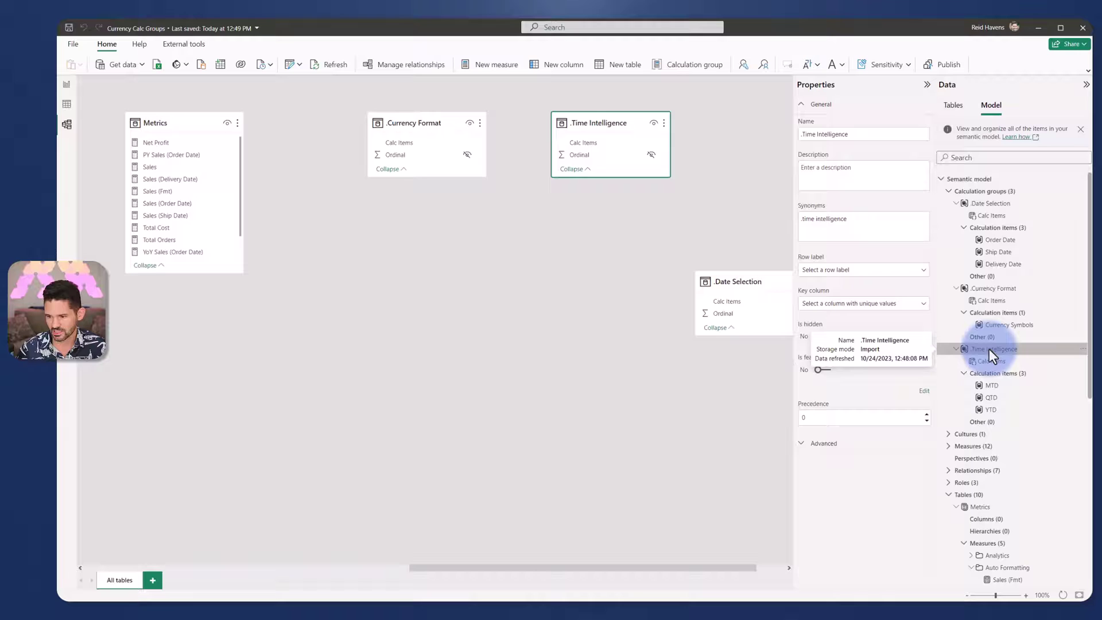
click(989, 363)
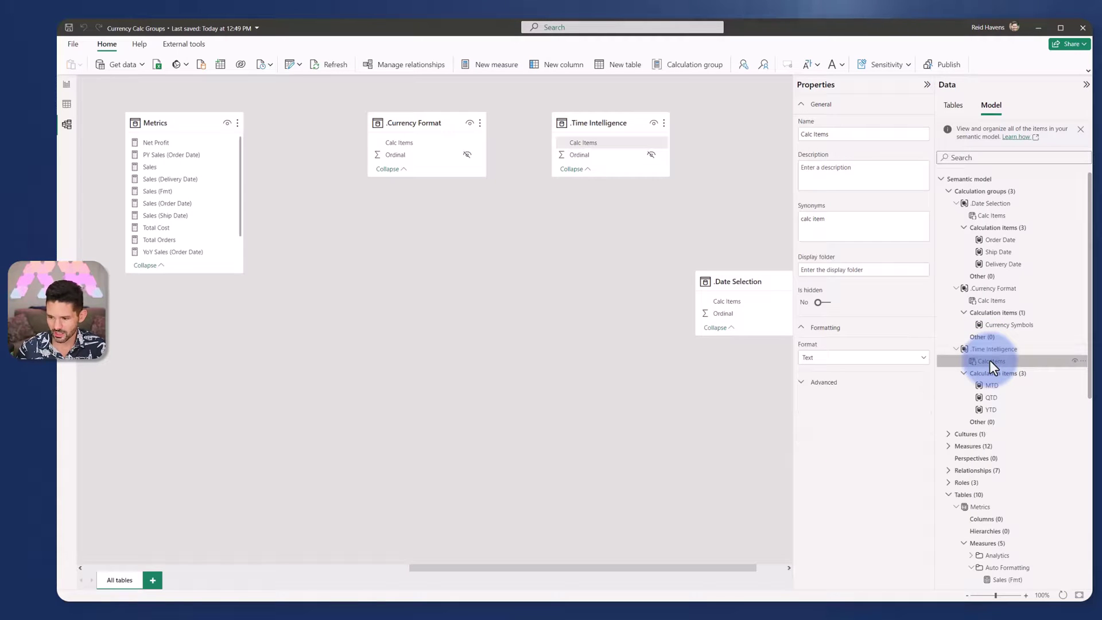
click(995, 384)
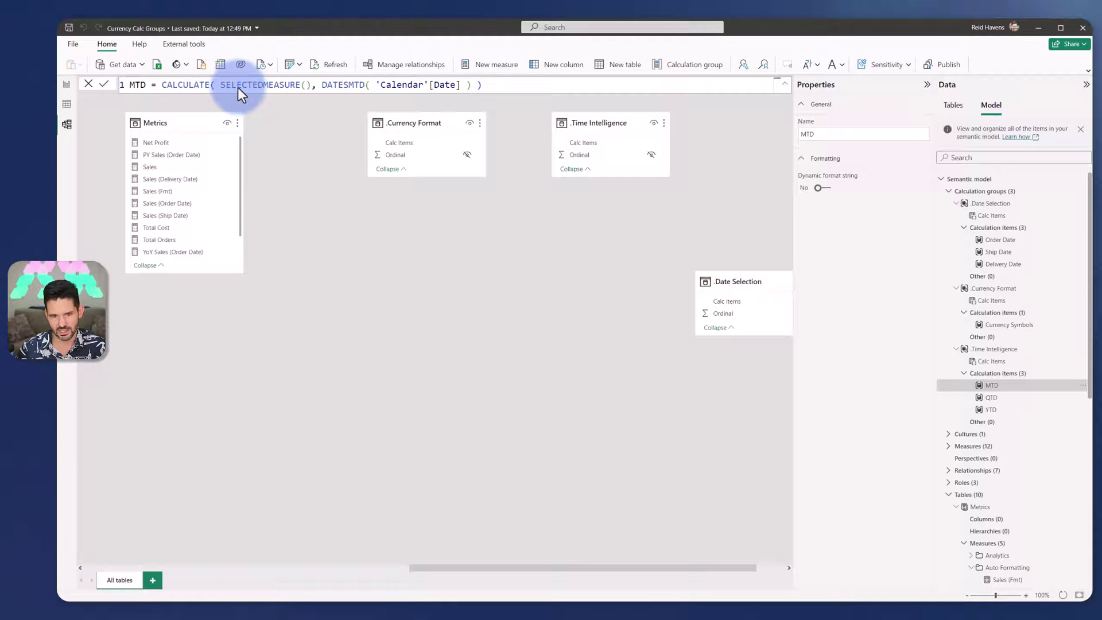
click(991, 409)
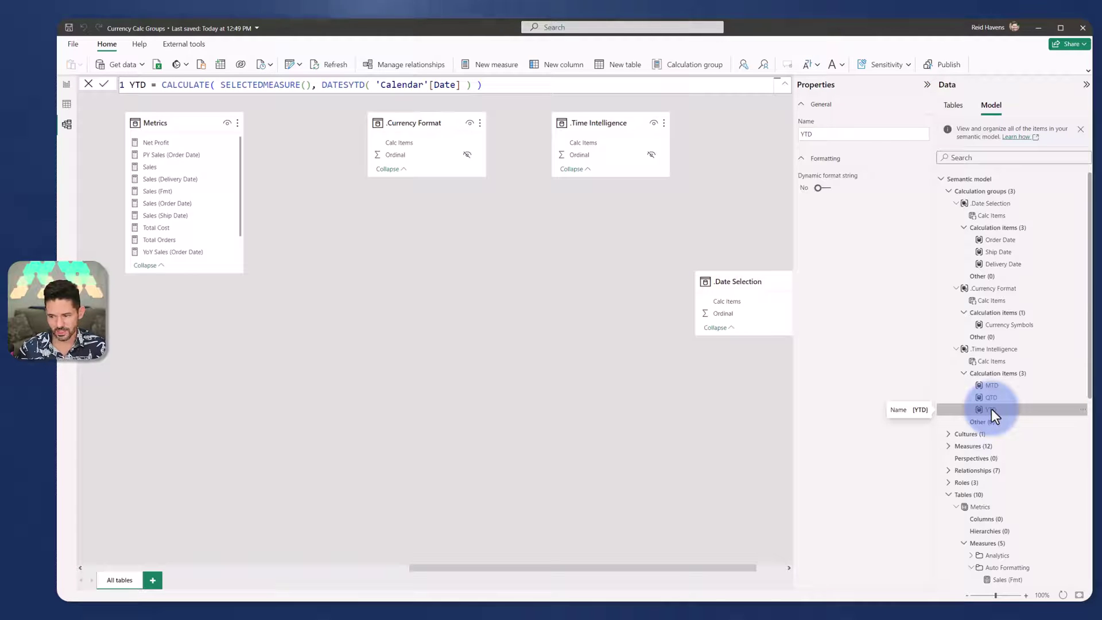
click(66, 86)
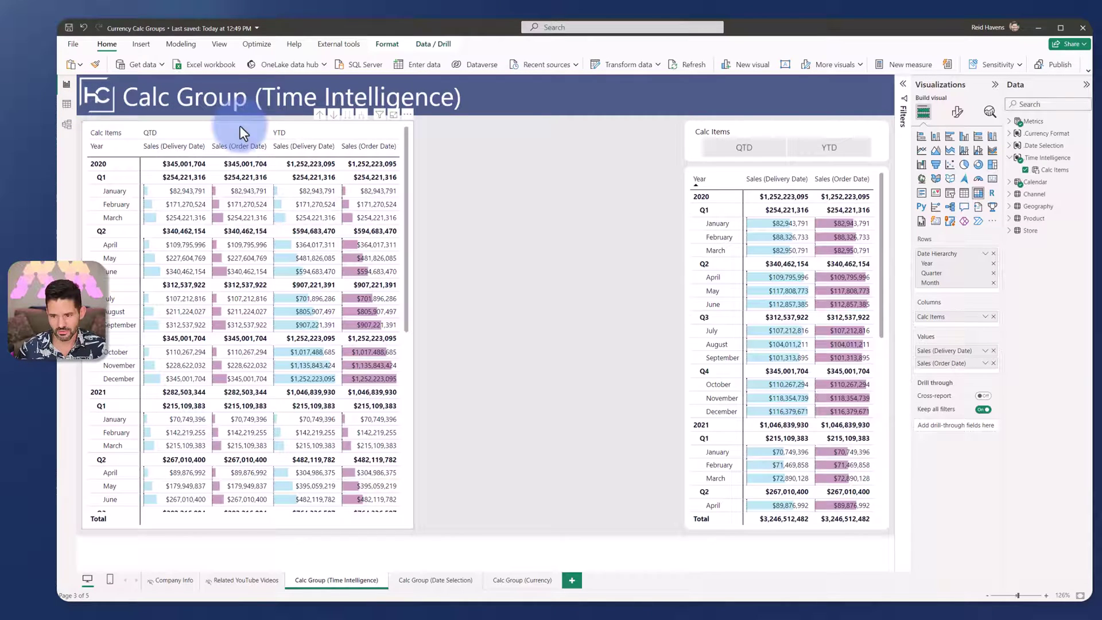
- Select the Calc Items slicer, then go to the Calc Group (Date Selection) page and select its date matrix
click(728, 132)
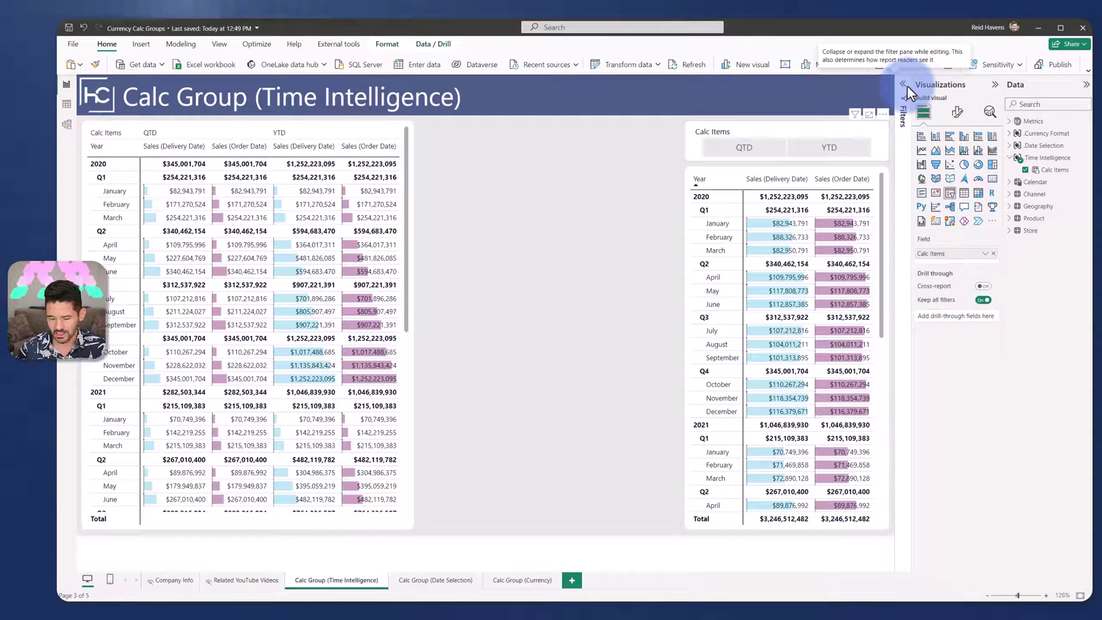
click(459, 583)
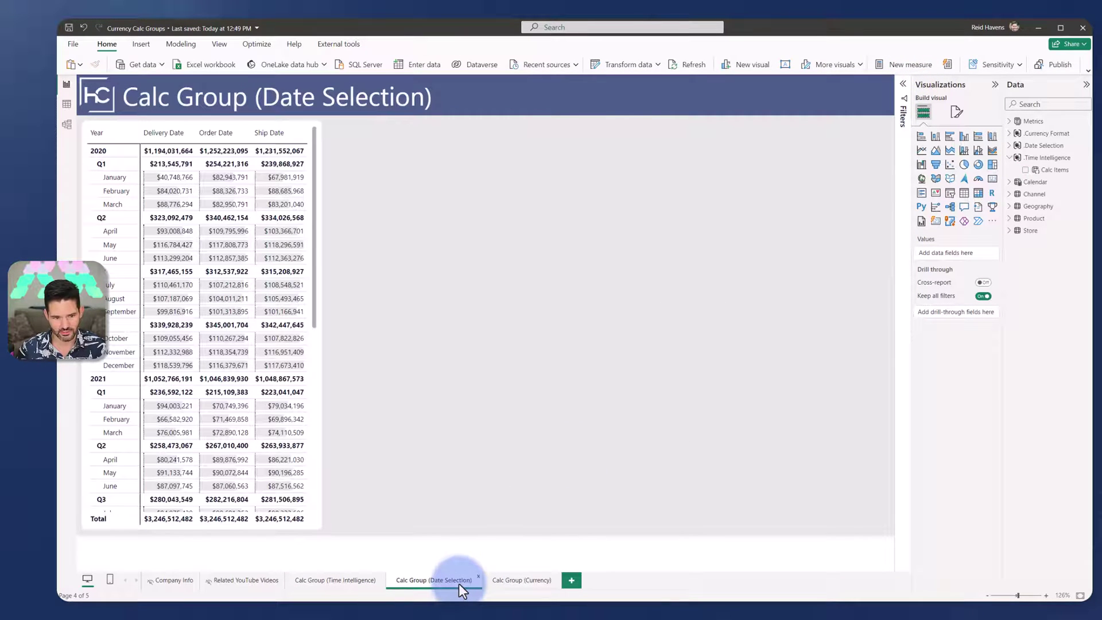
click(159, 123)
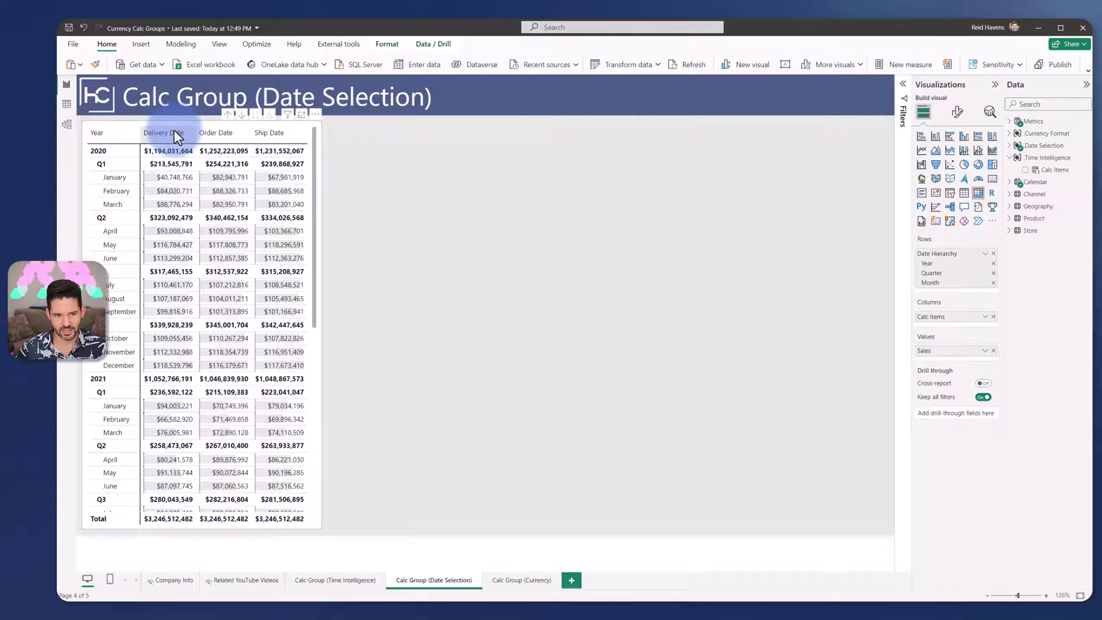
- In the model, select Sales and review the Ship, Order and Delivery Date item formulas
click(63, 128)
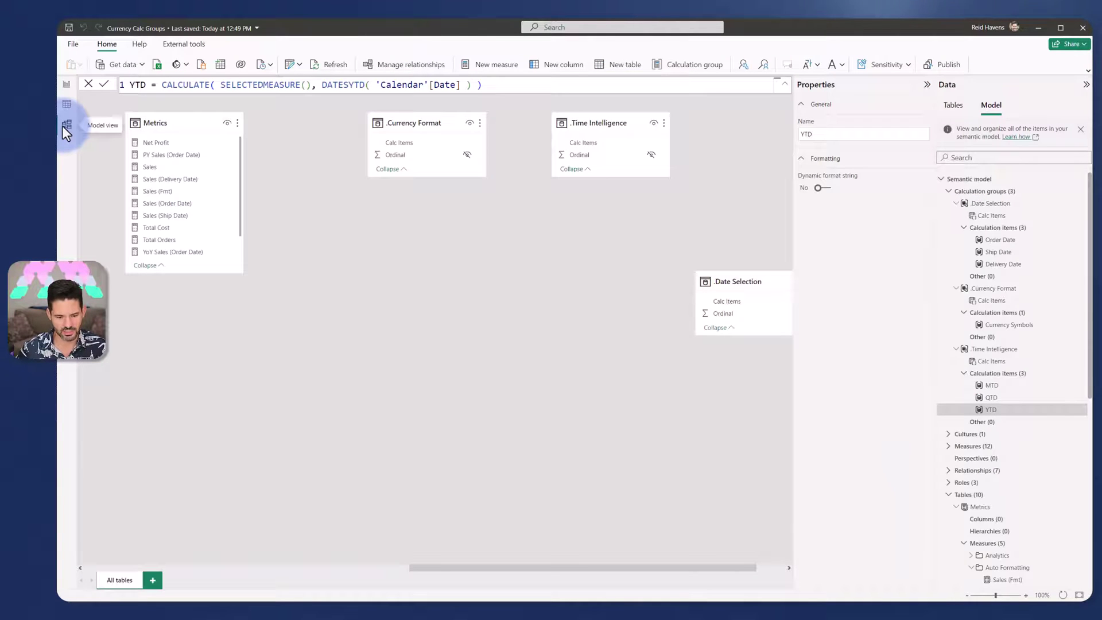
drag(426, 567, 116, 524)
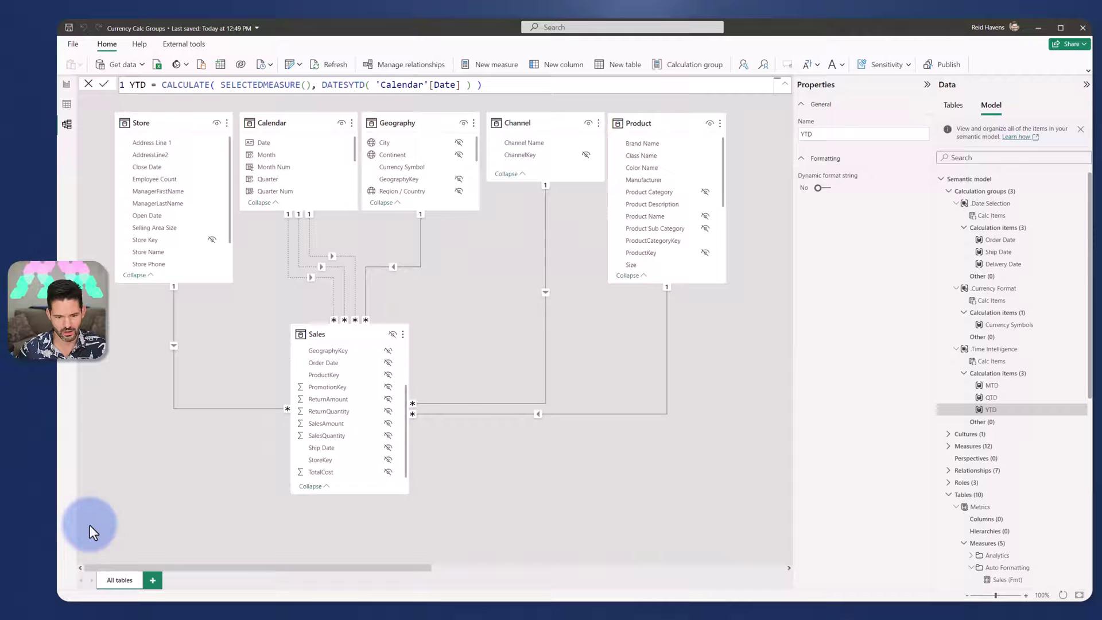
click(319, 331)
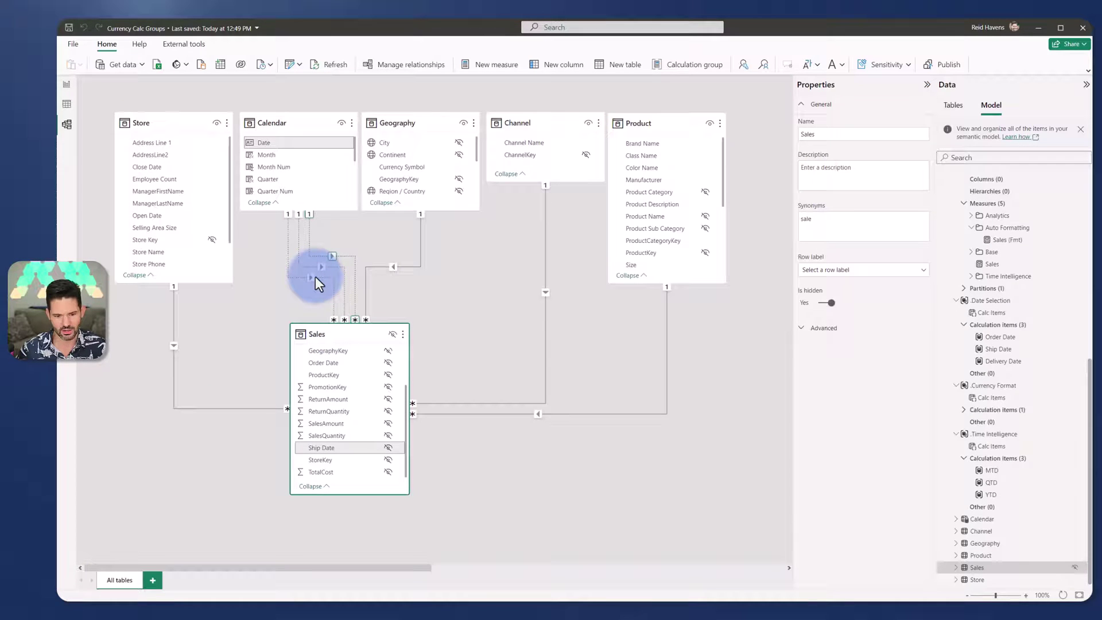
click(978, 300)
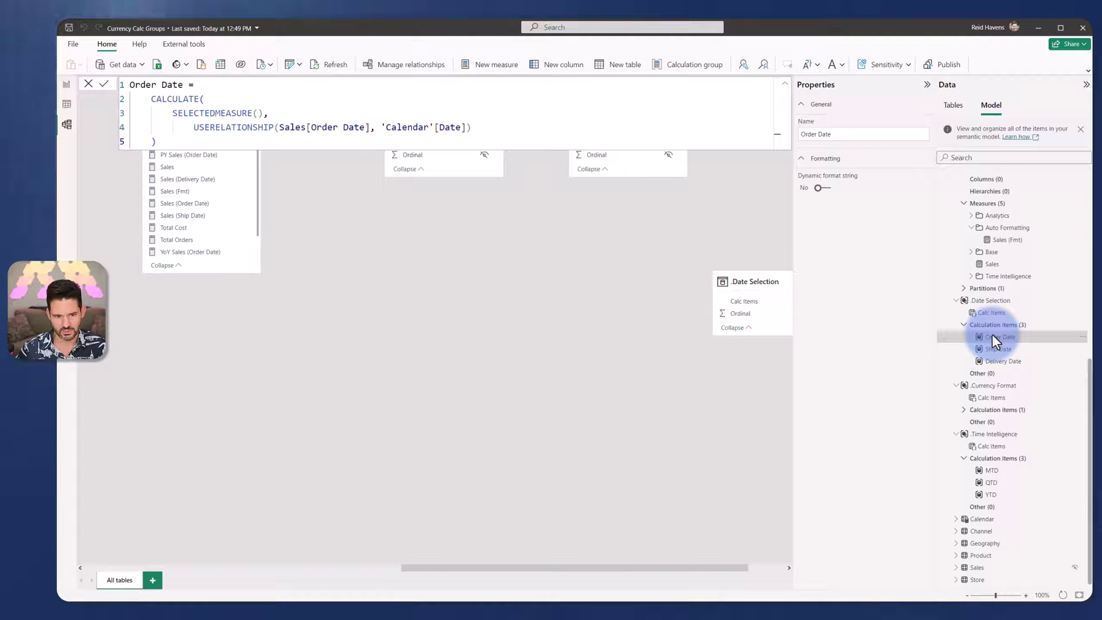
click(994, 349)
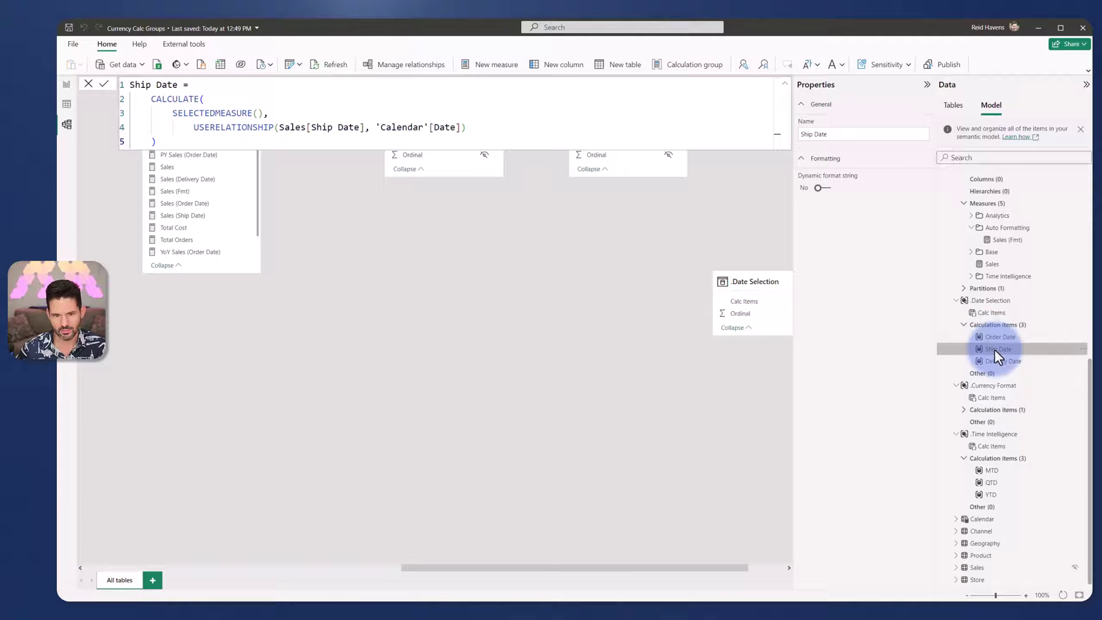
click(994, 339)
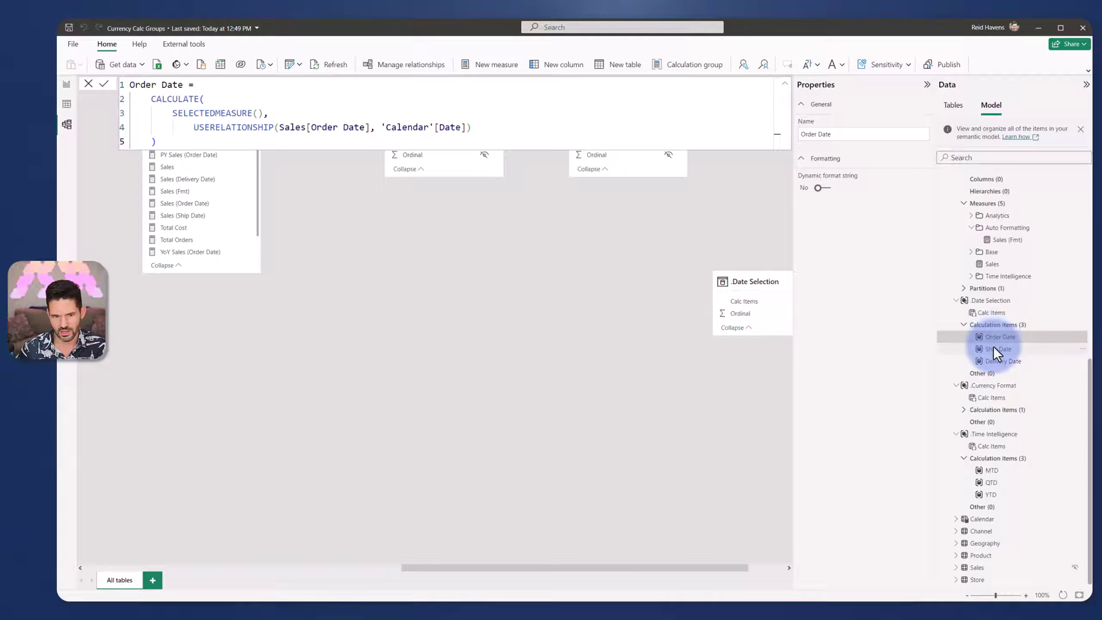
click(994, 348)
click(1002, 364)
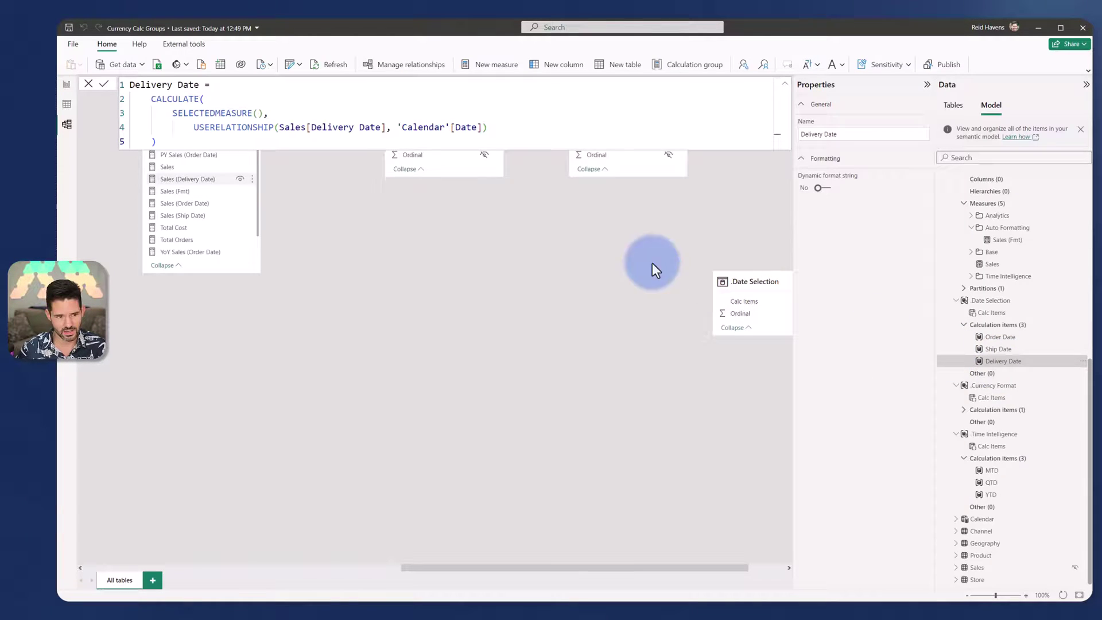
click(60, 89)
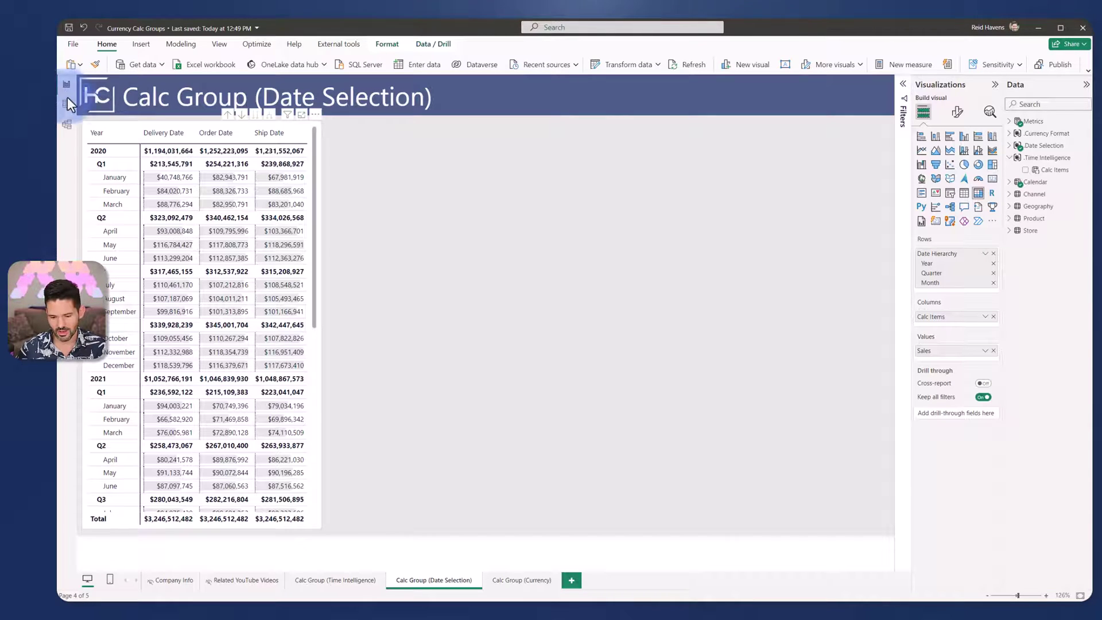
- On the Calc Group (Currency) page, select the Region / Country table and peek at Currency Format's fields
click(519, 584)
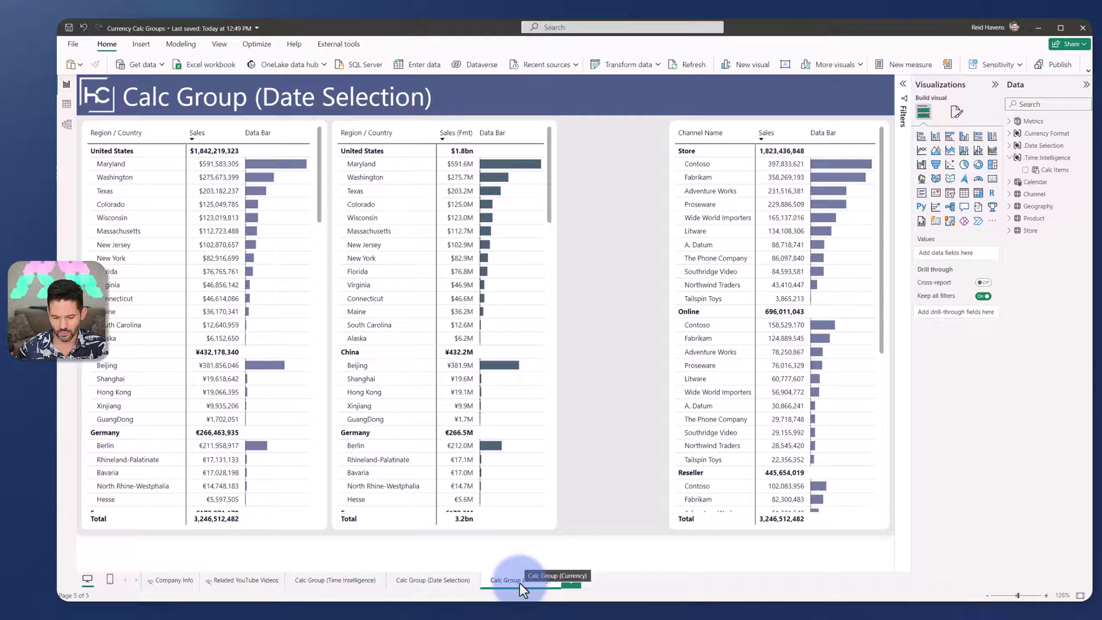
click(115, 127)
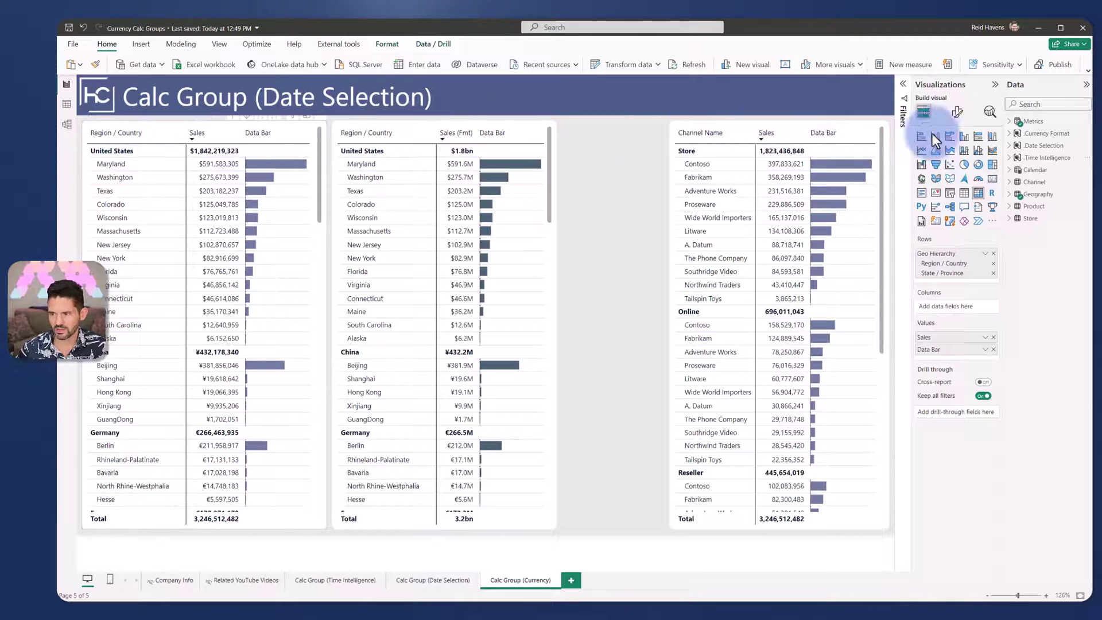
click(1010, 133)
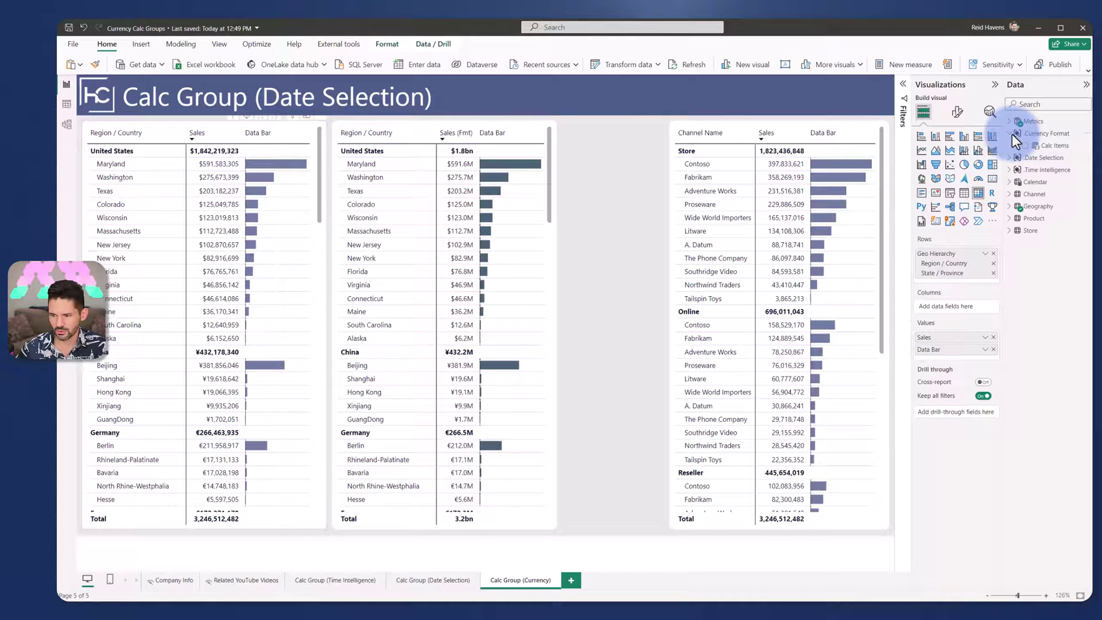
click(1010, 133)
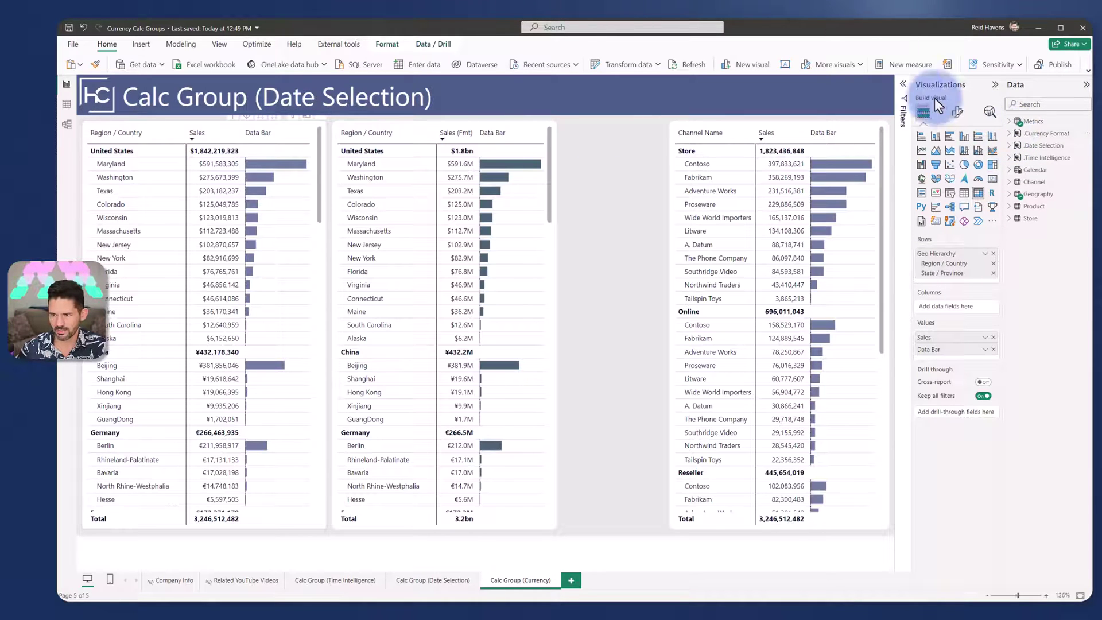
- Show the table's filters, clear the Currency Symbols filter, then undo to restore it
click(902, 83)
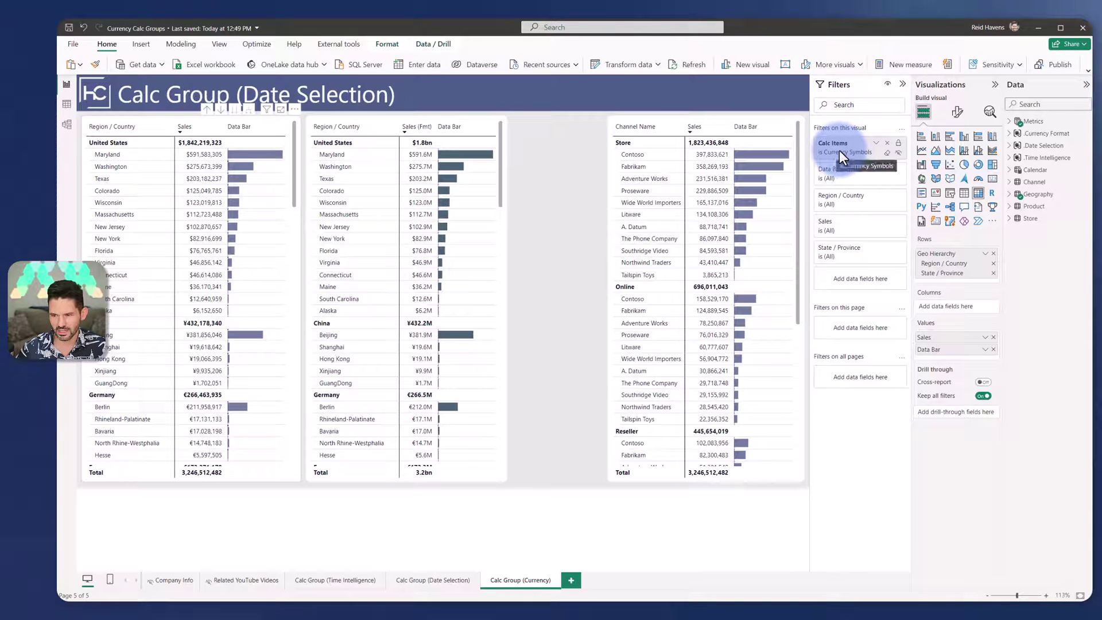
click(888, 154)
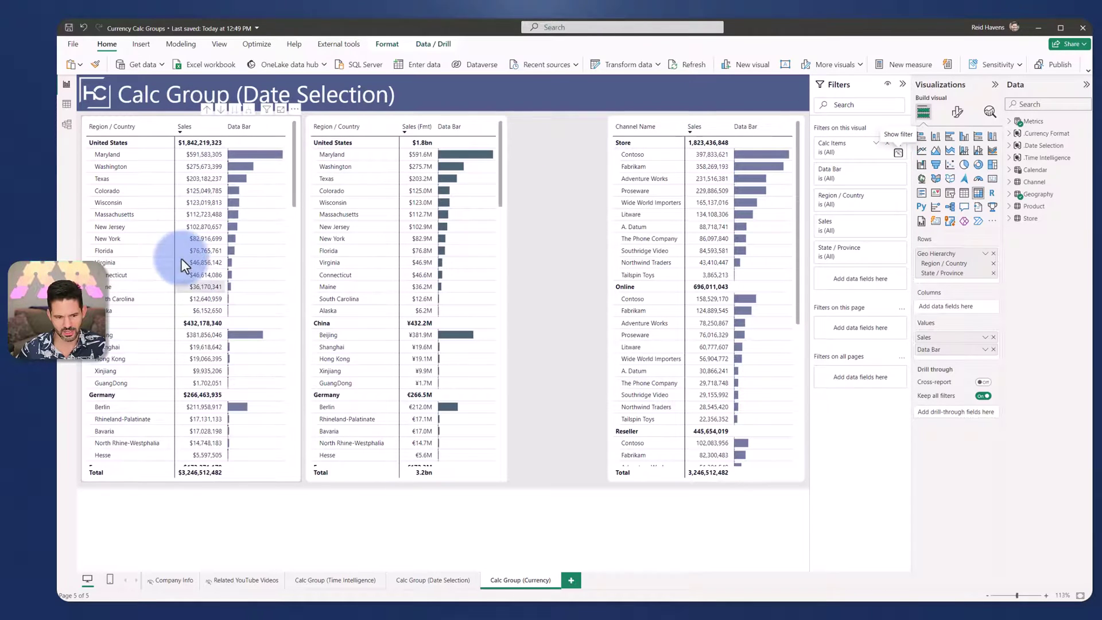
click(82, 27)
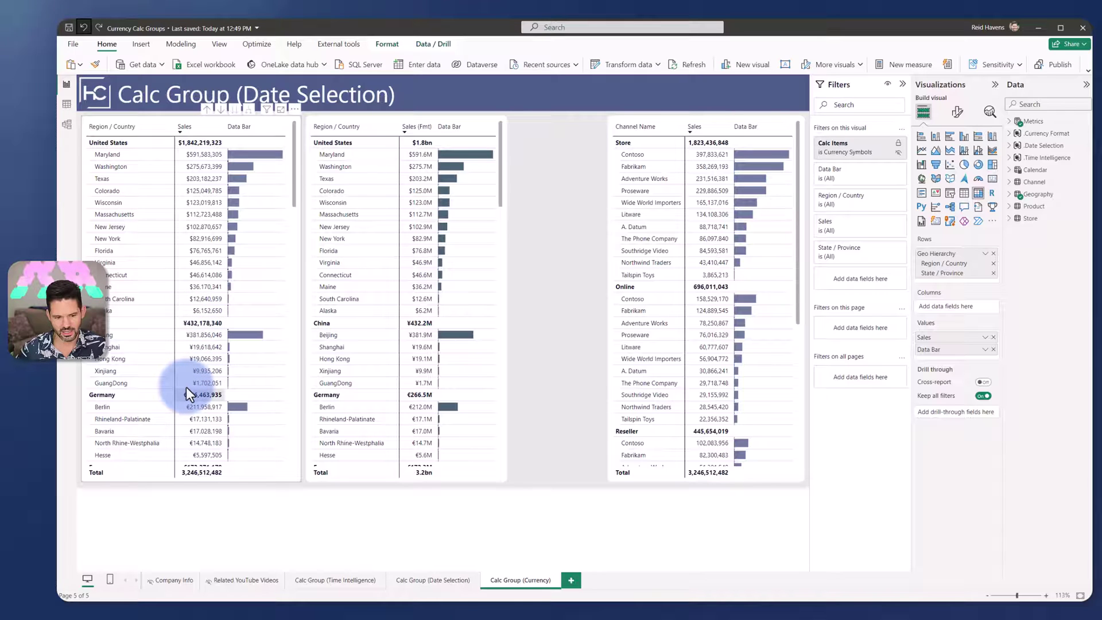
scroll(186, 386, down, 10)
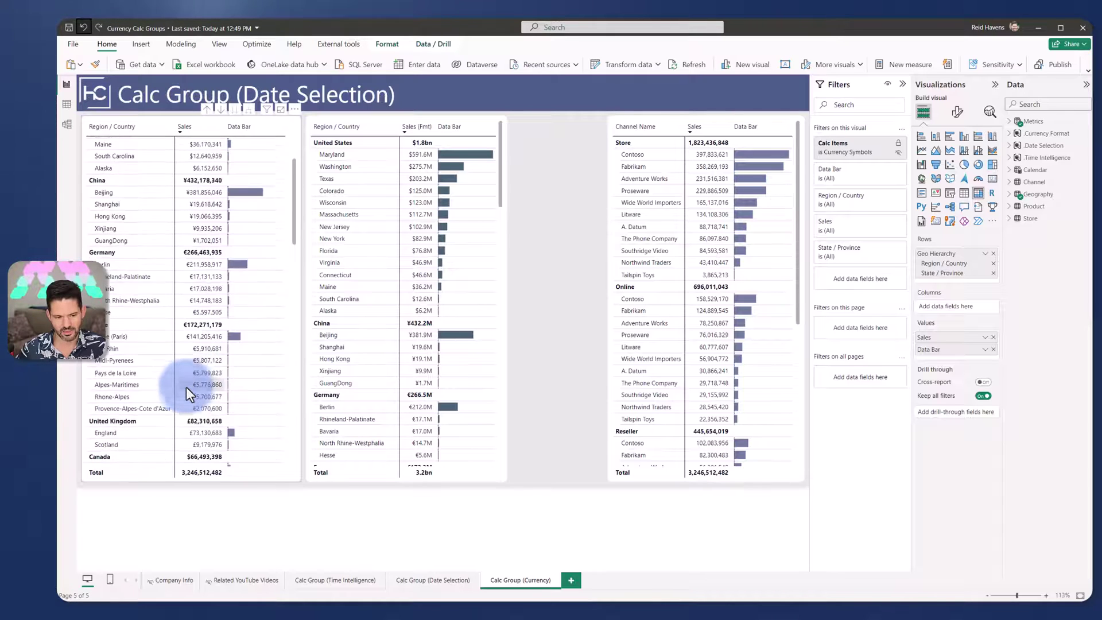
scroll(186, 387, up, 10)
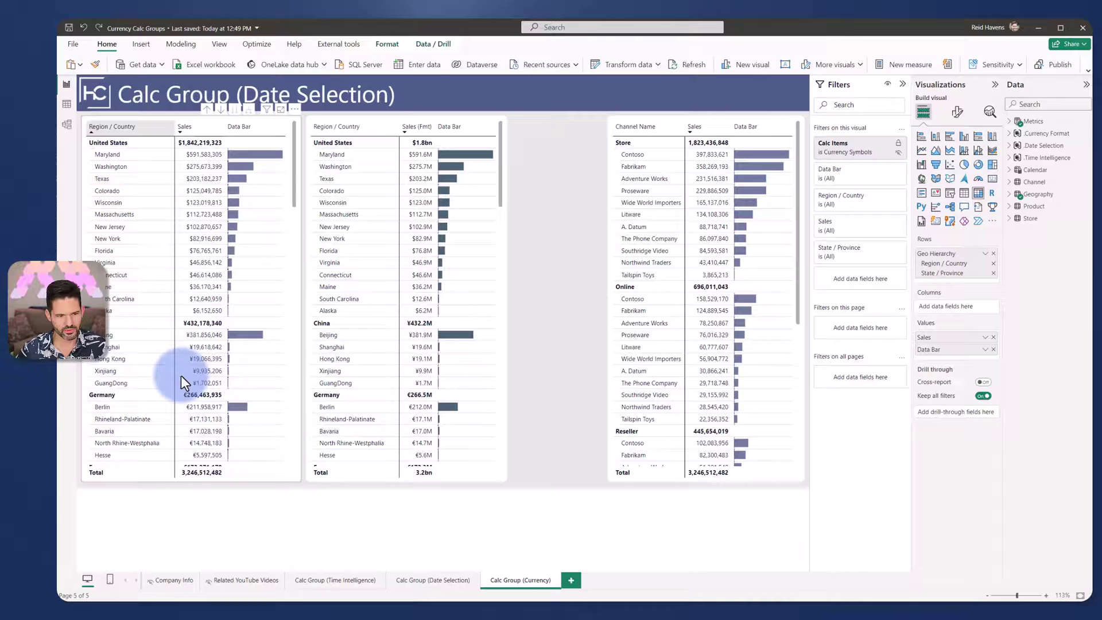
click(67, 123)
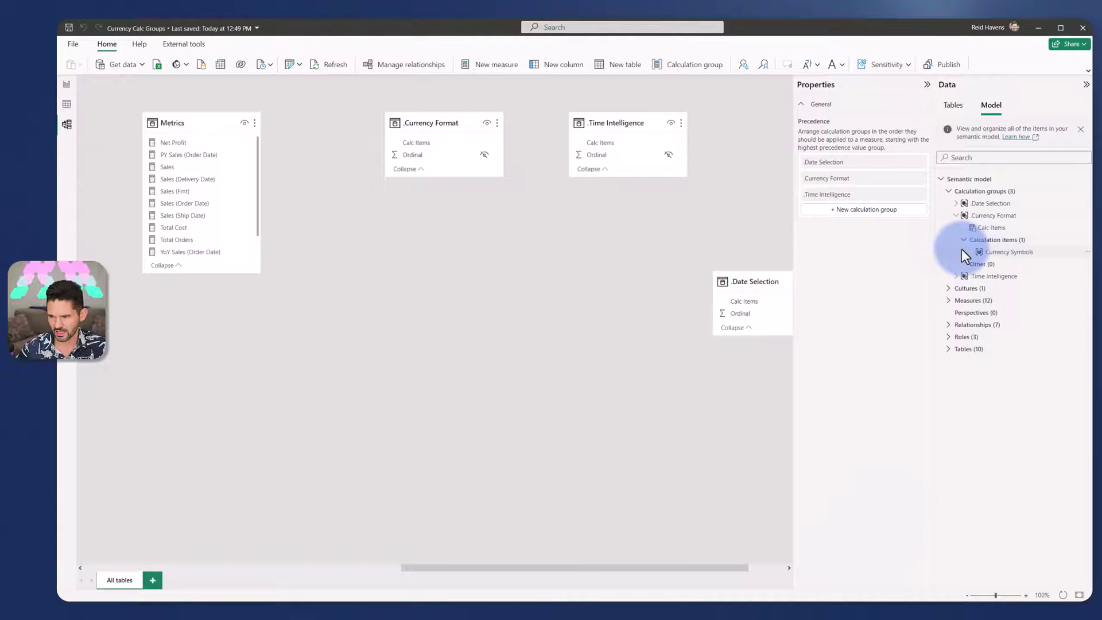
- Open the Currency Symbols calculation item and show its format-string expression
click(997, 254)
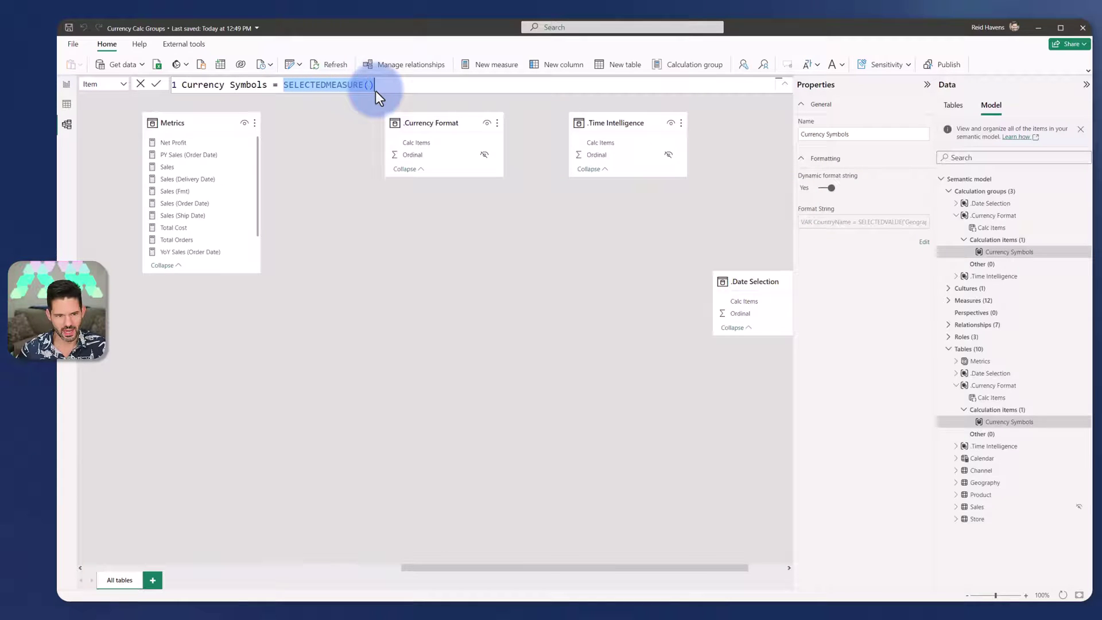
click(284, 84)
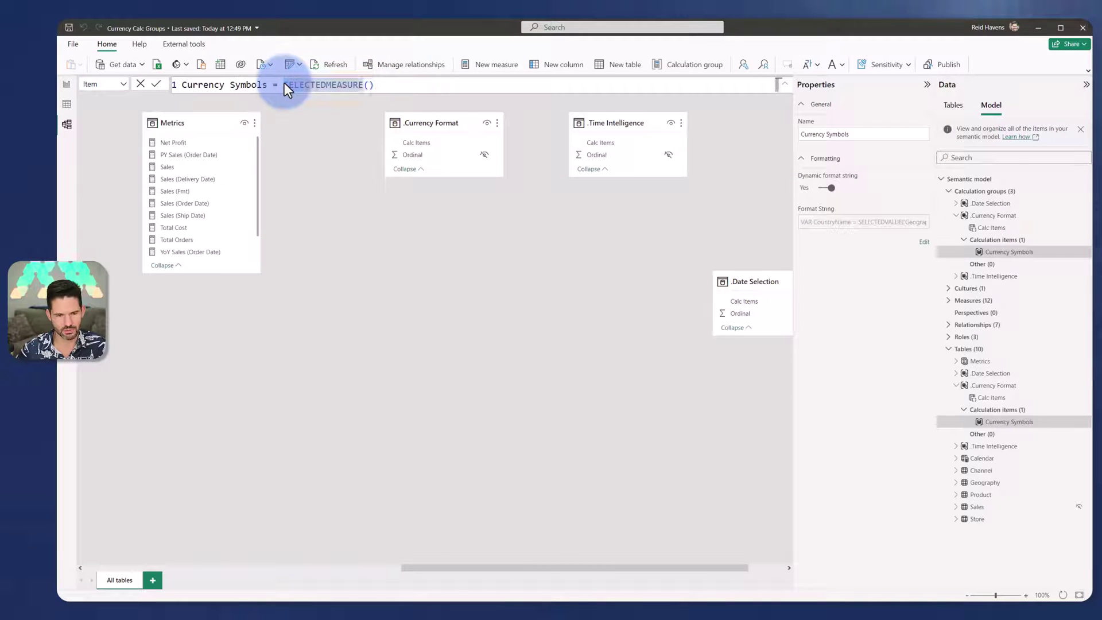
click(119, 84)
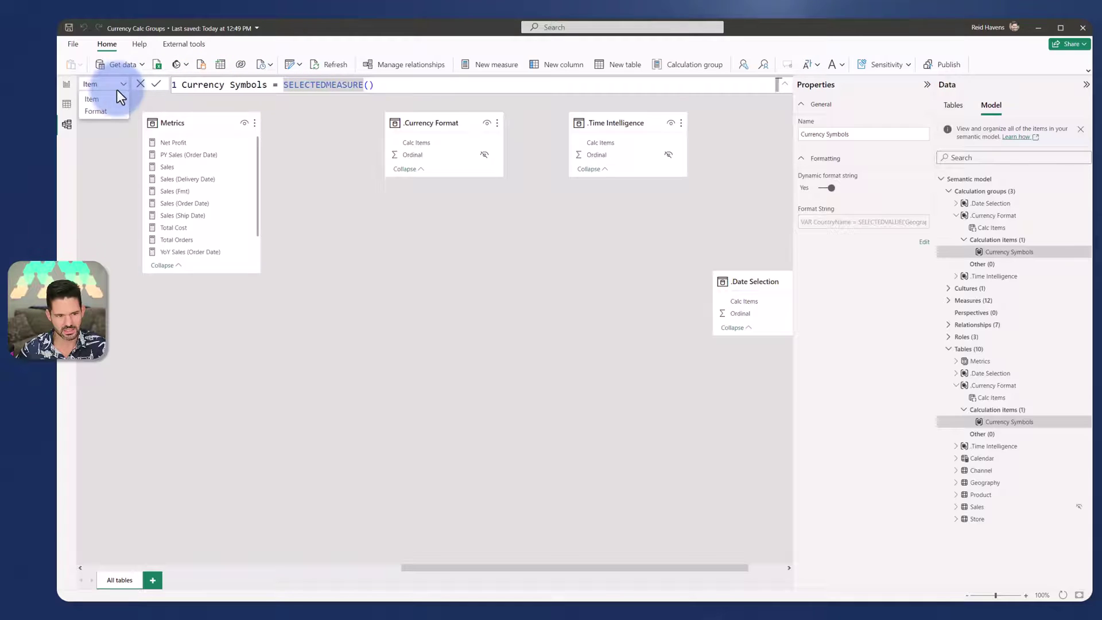
click(103, 108)
- Highlight the DAX's Region / Country and Currency Symbol lookups, CurrencySymbol uses and IF format string
drag(225, 99, 224, 90)
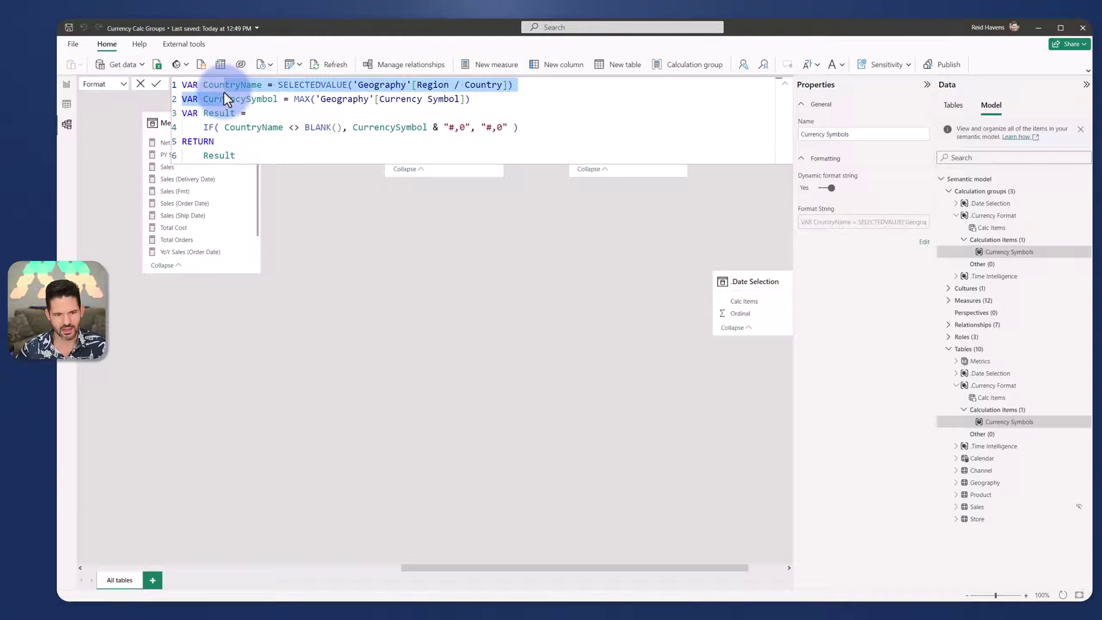
scroll(228, 93, up, 2)
click(273, 112)
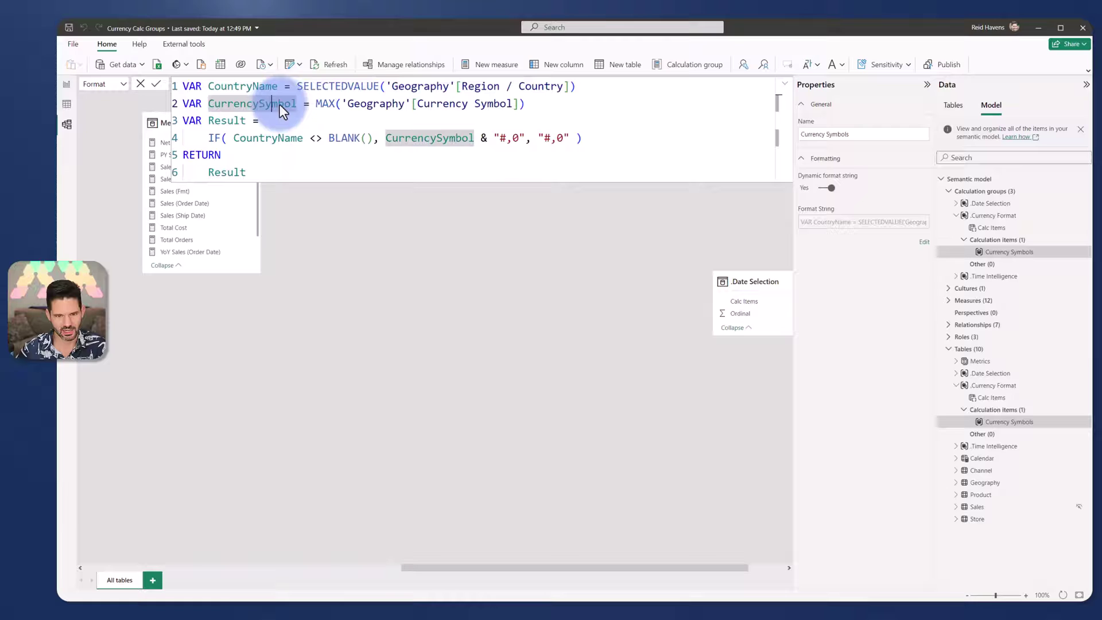
drag(295, 87, 588, 90)
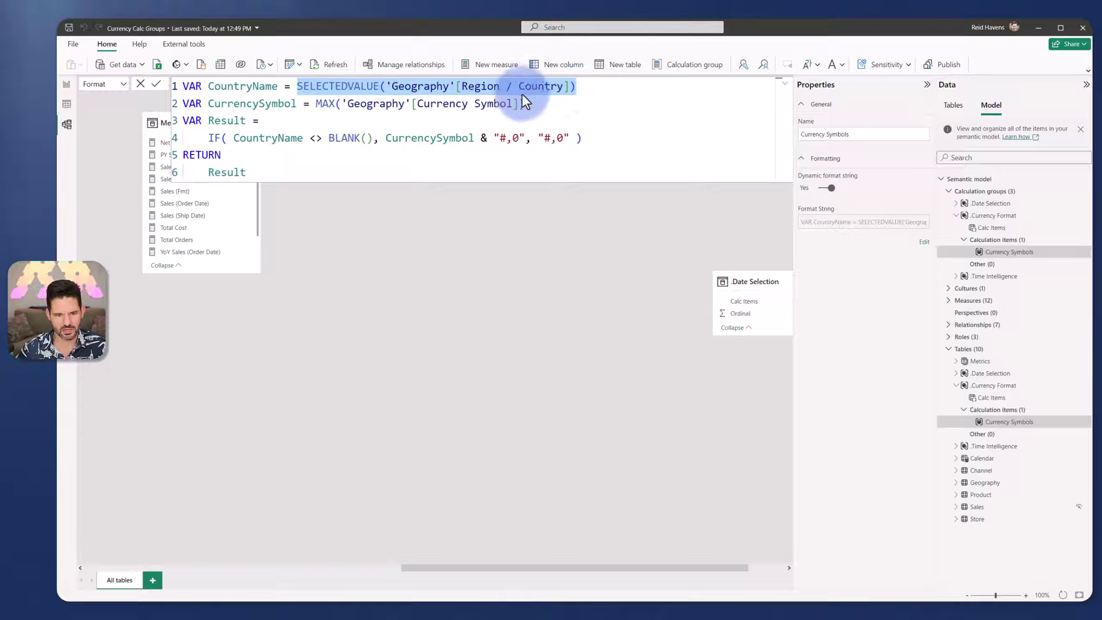
drag(317, 104, 522, 104)
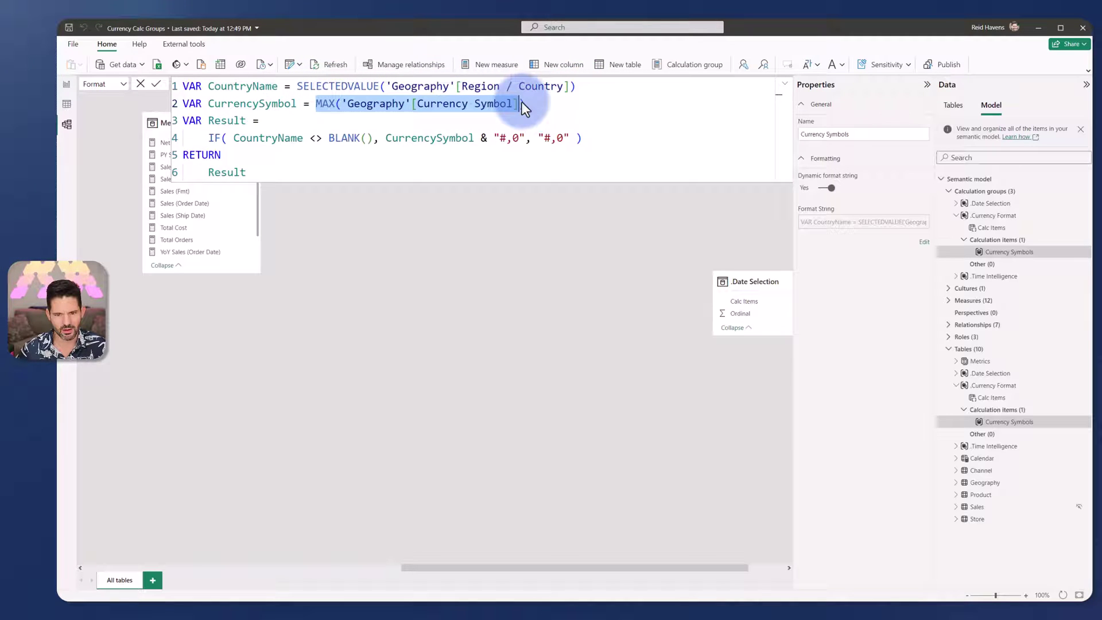
double_click(264, 141)
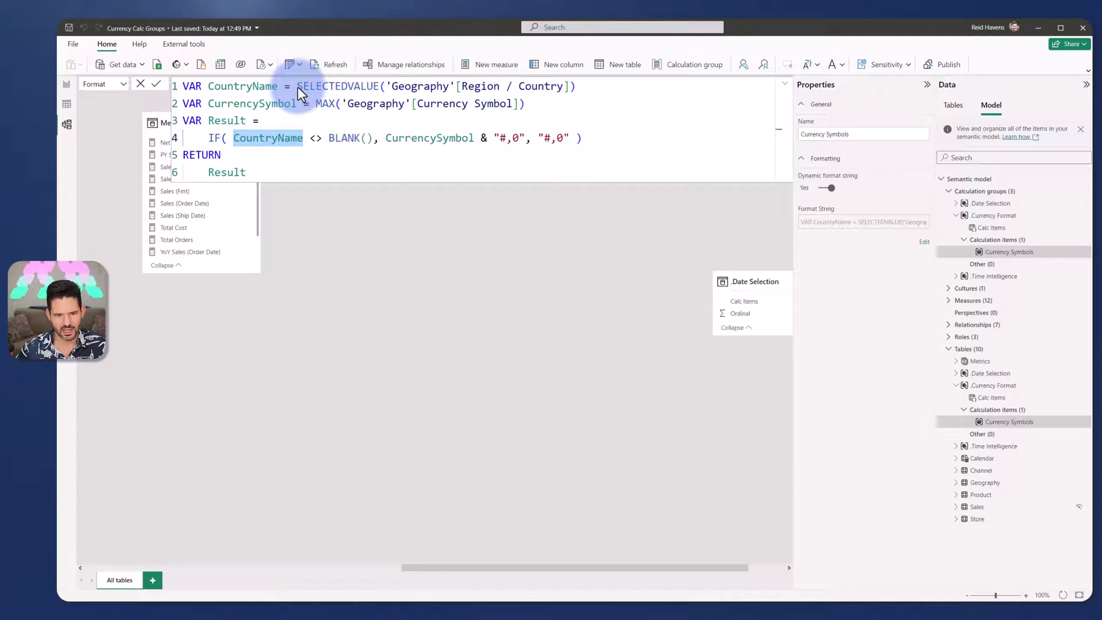
drag(298, 86, 580, 85)
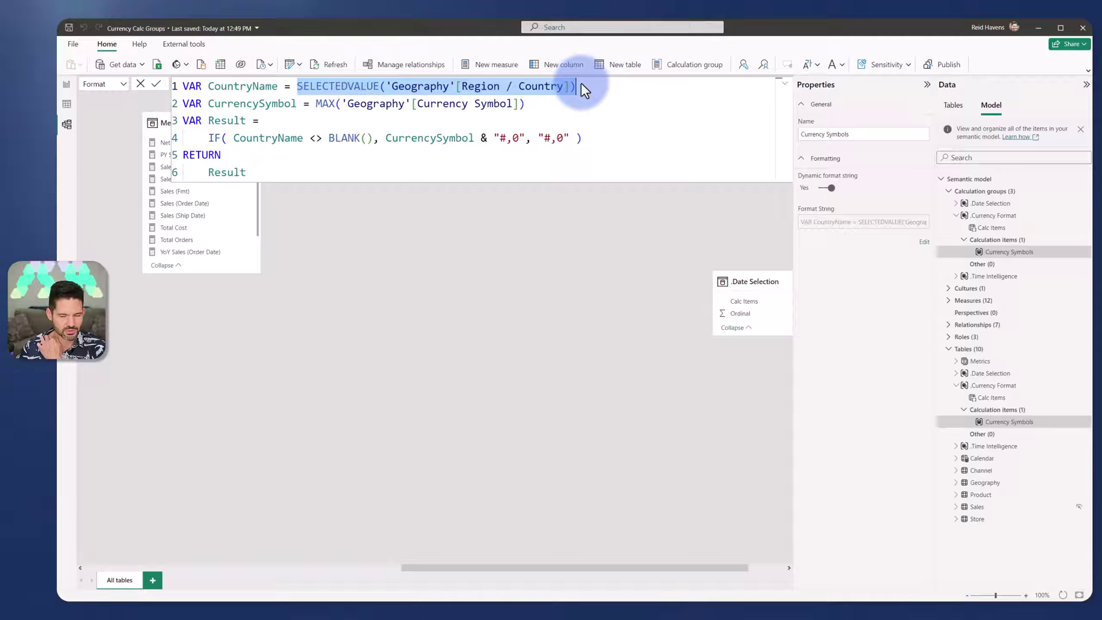
drag(386, 138, 567, 135)
- Return to the report and scroll the first table down to France, United Kingdom and Canada
click(67, 83)
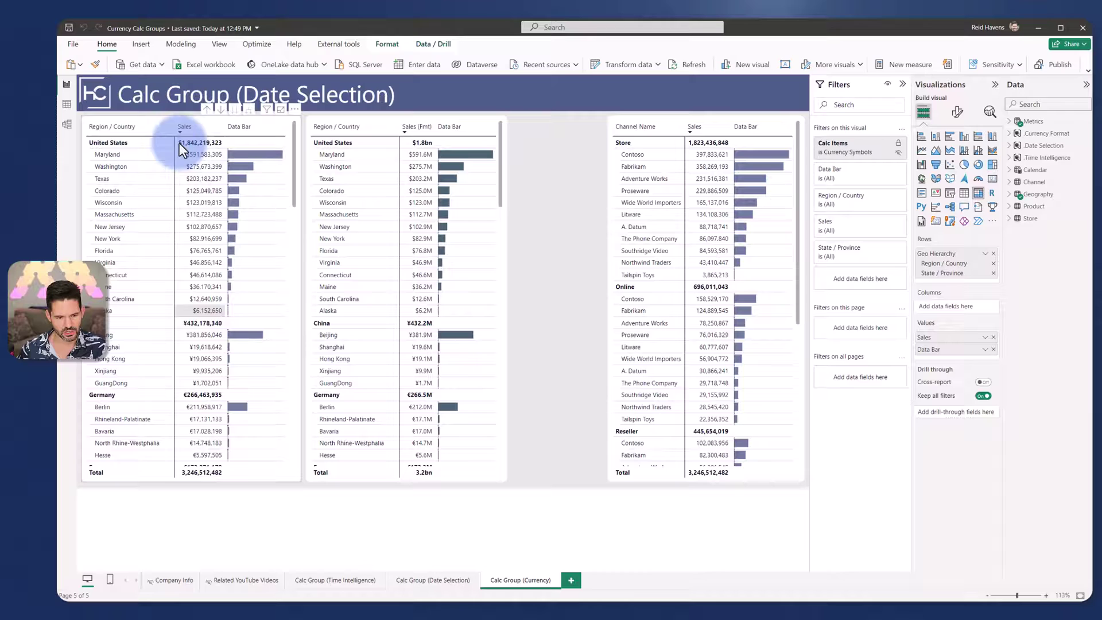
scroll(187, 336, down, 5)
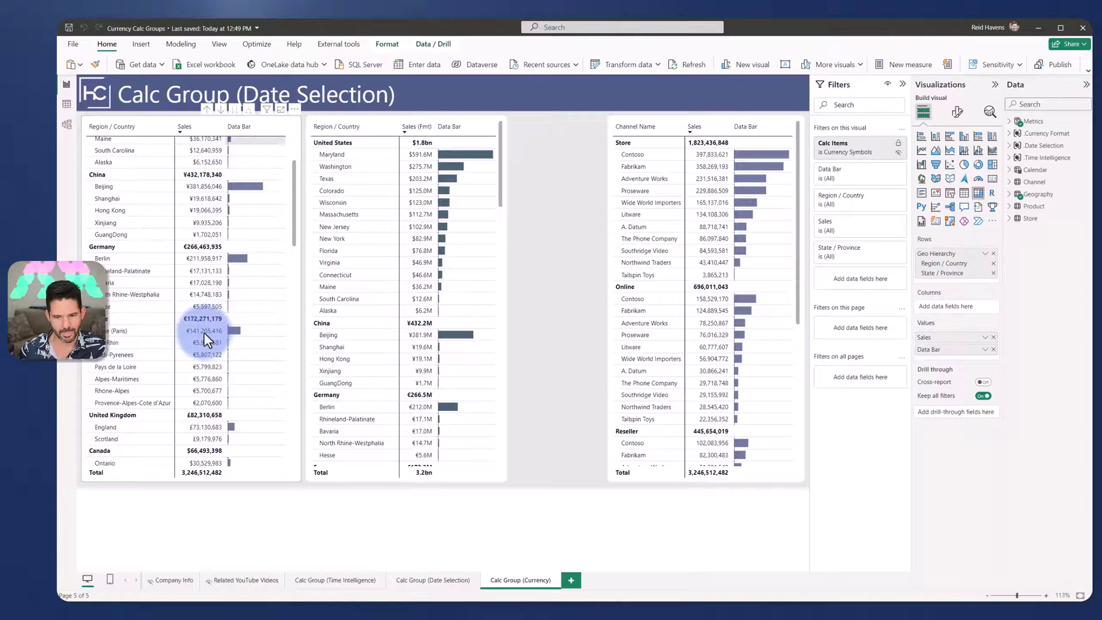
- Expand the Metrics Auto Formatting measures, widen the field list, and return to the Calc Group (Currency) page
click(1011, 120)
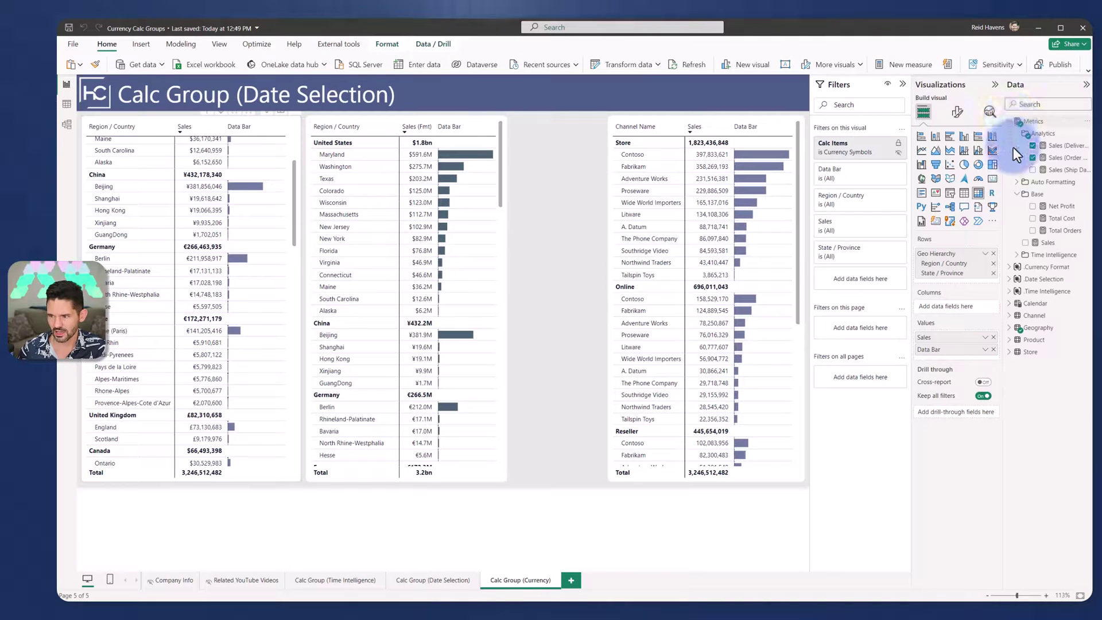
click(1016, 183)
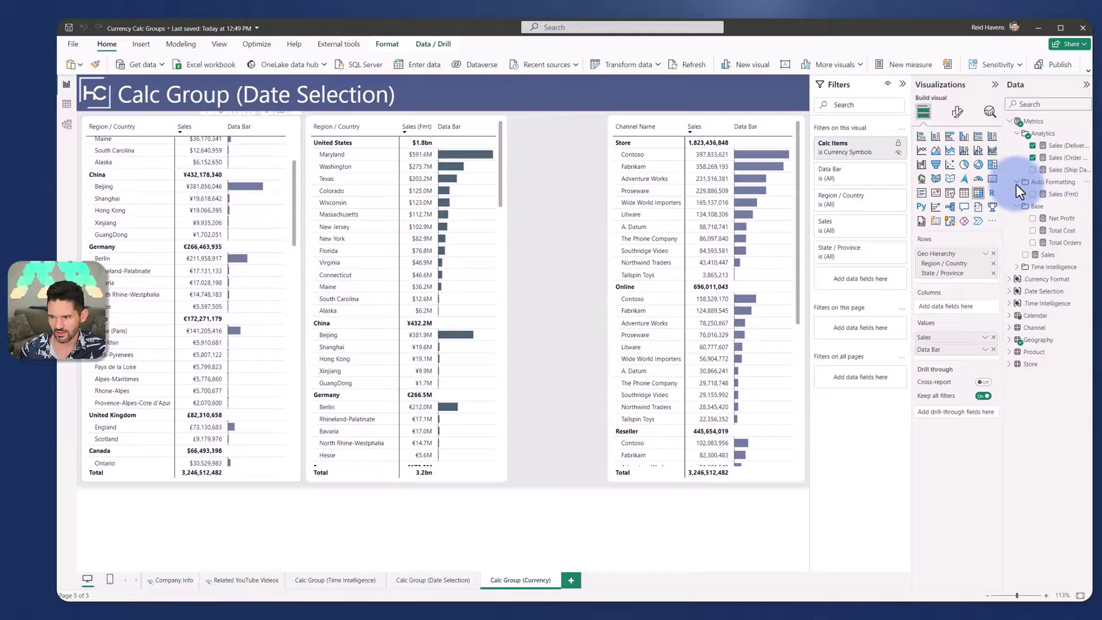
drag(1004, 182, 987, 178)
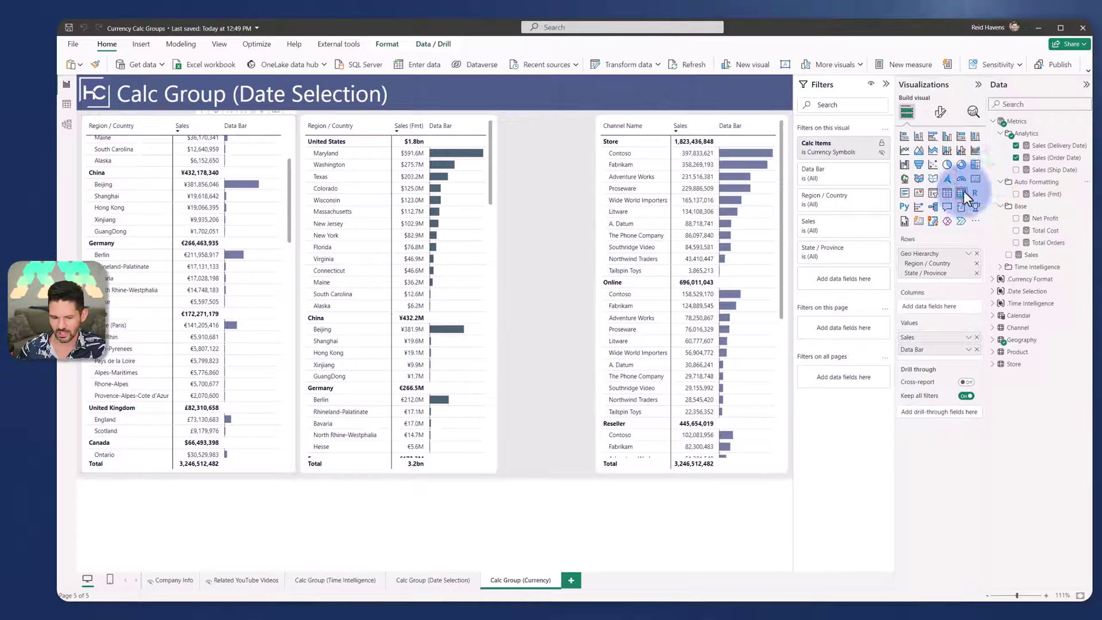
click(246, 580)
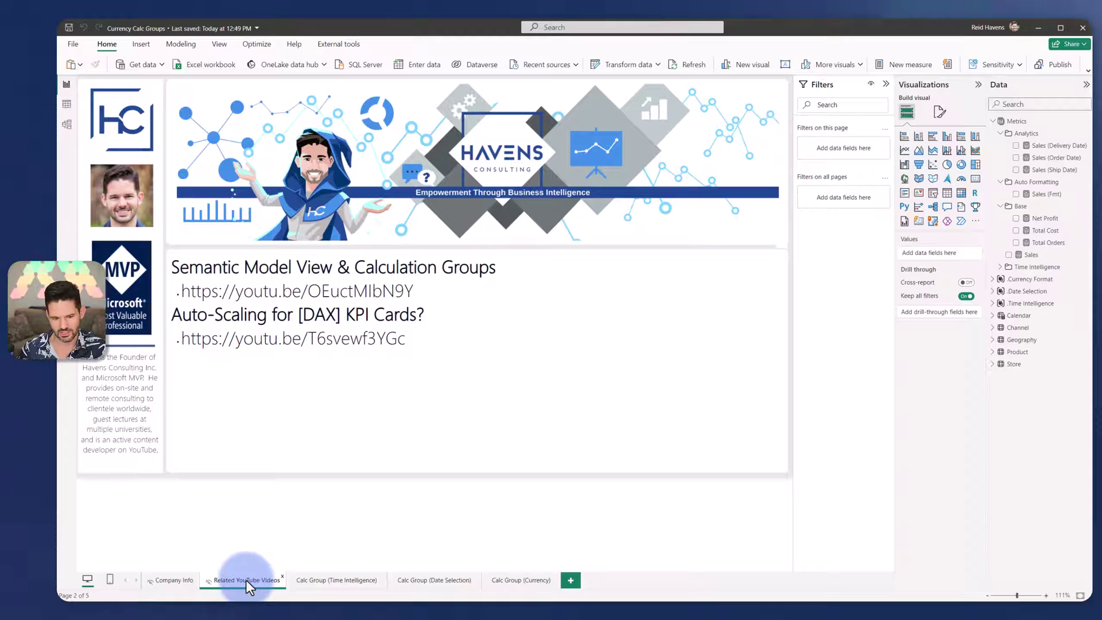
click(513, 580)
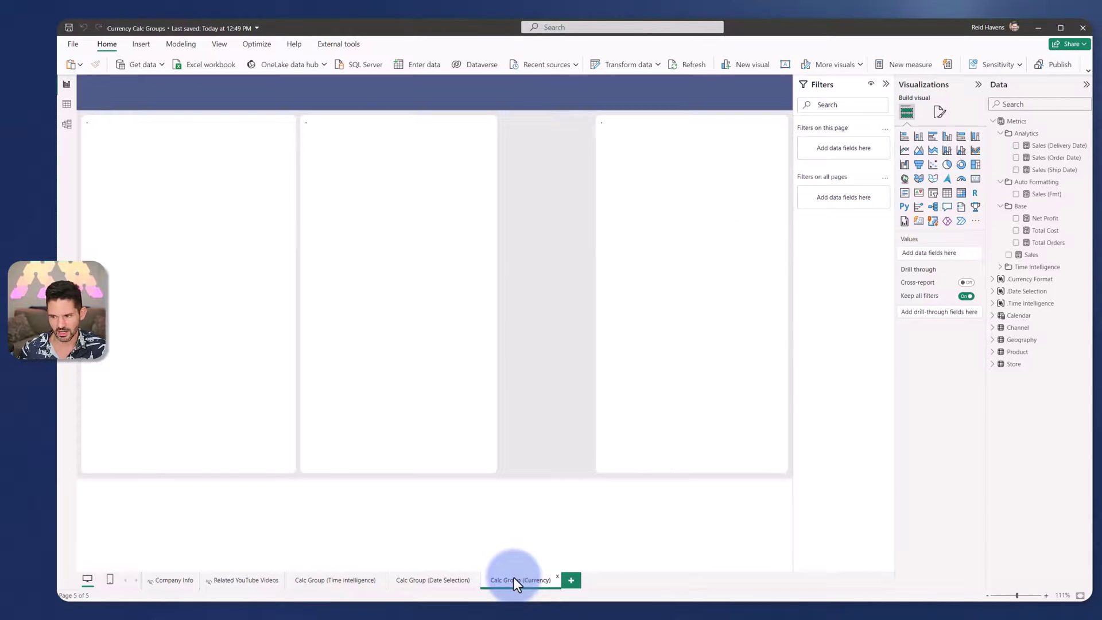
- Select Sales (Fmt) and inspect its dynamic format string expression, lines 5 to 30
click(1038, 194)
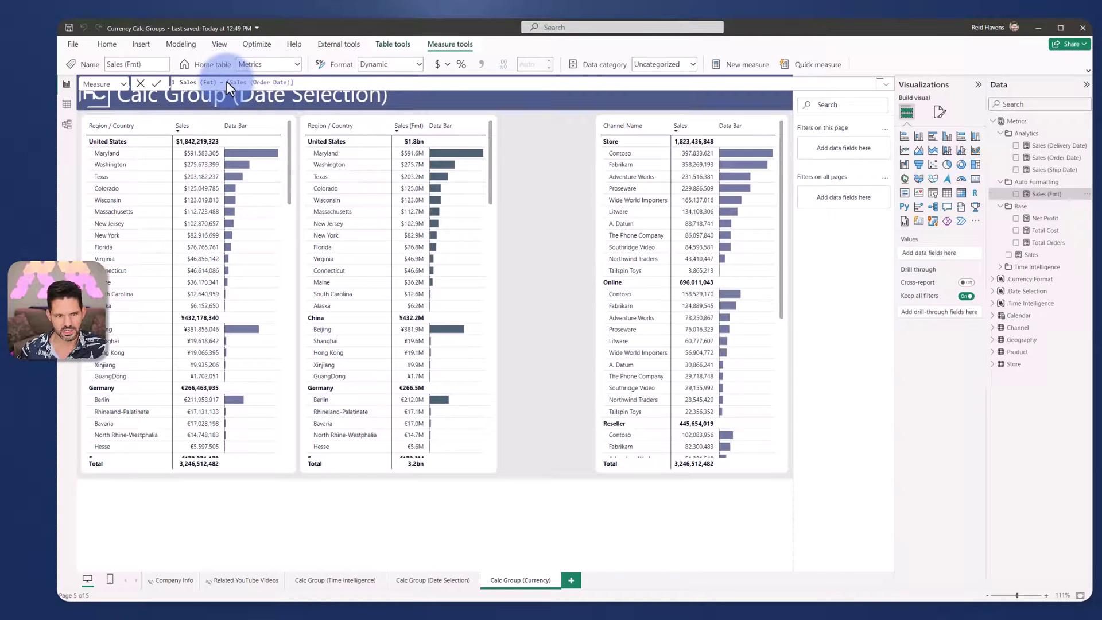
drag(227, 81, 292, 85)
click(124, 84)
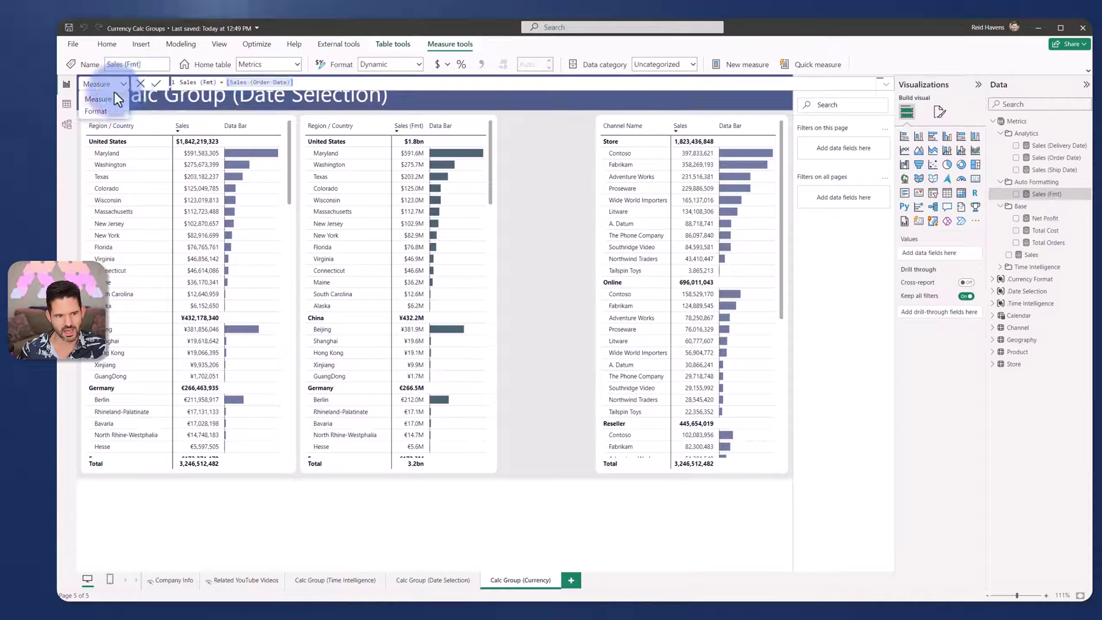
click(88, 110)
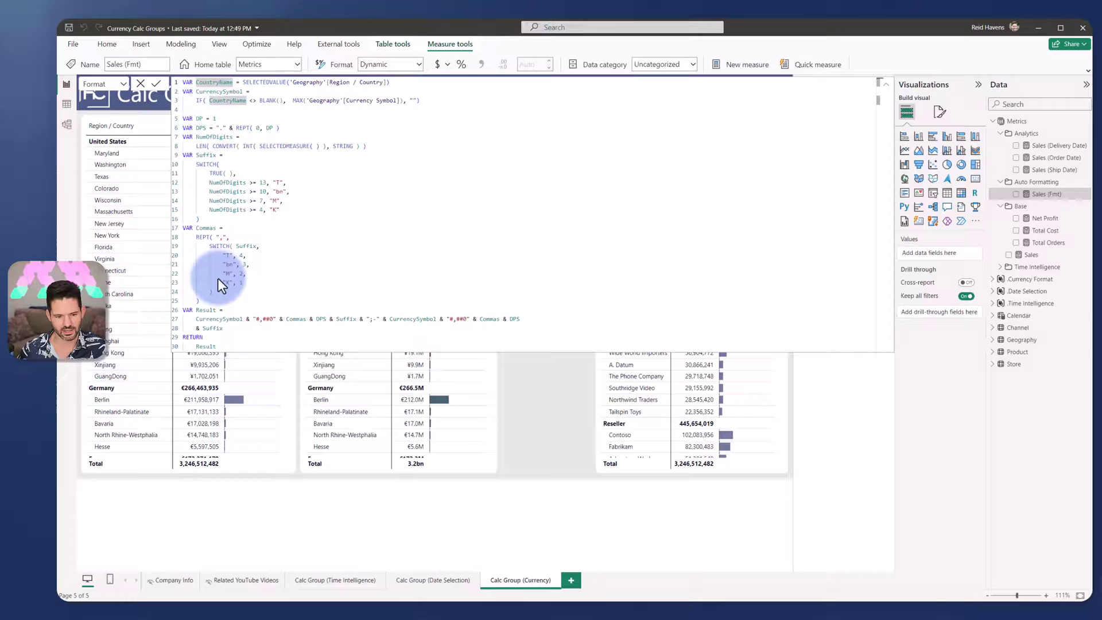
drag(225, 345, 178, 76)
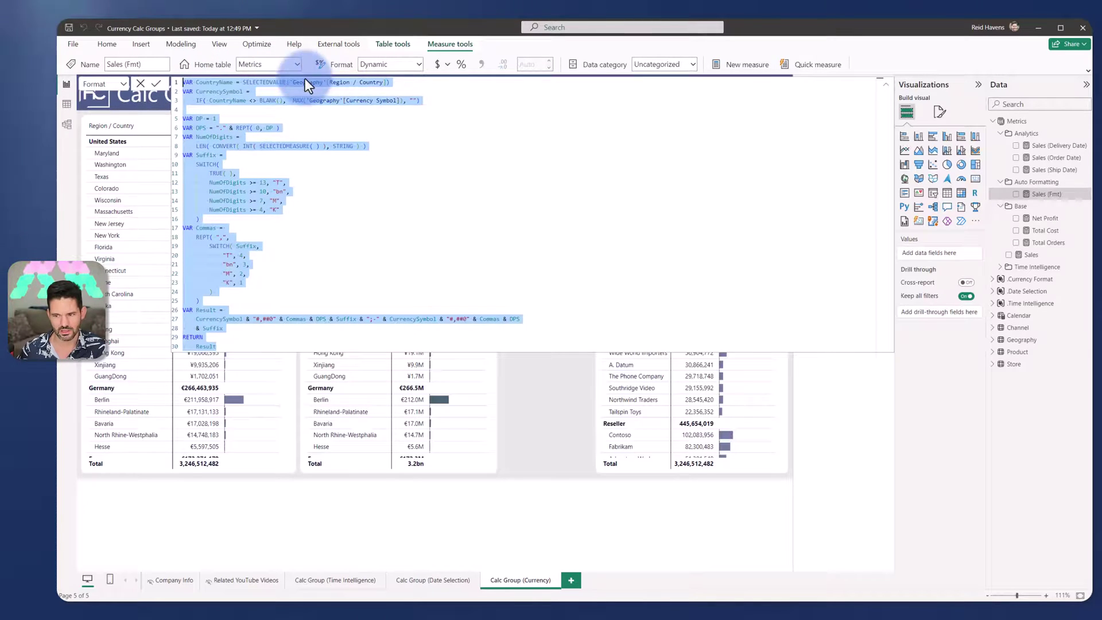
click(887, 85)
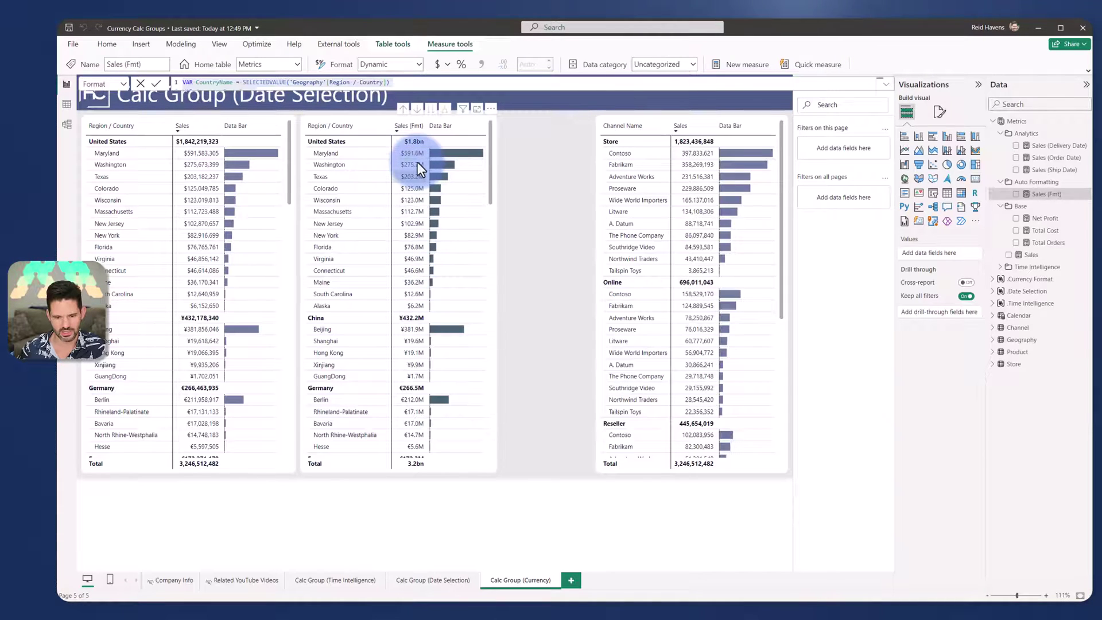
scroll(418, 162, down, 15)
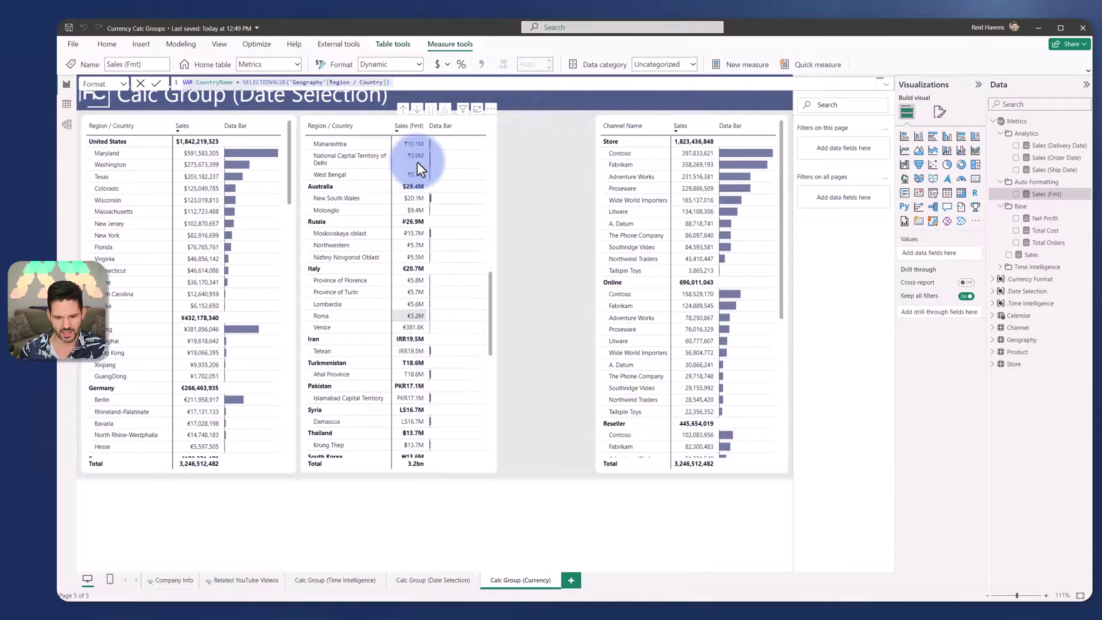
scroll(418, 162, up, 15)
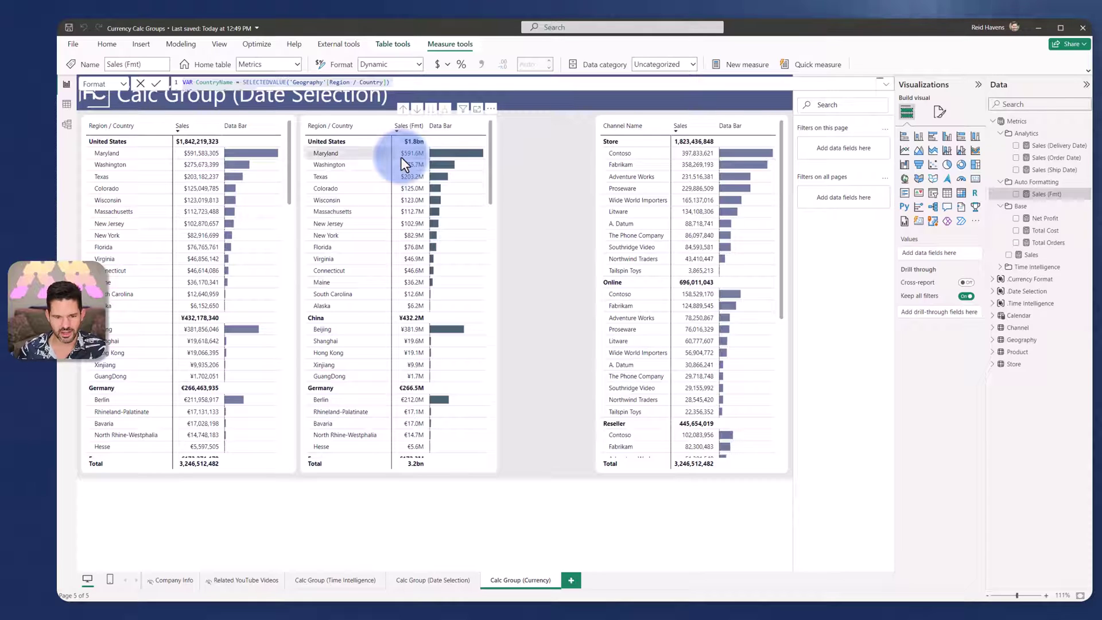
click(294, 139)
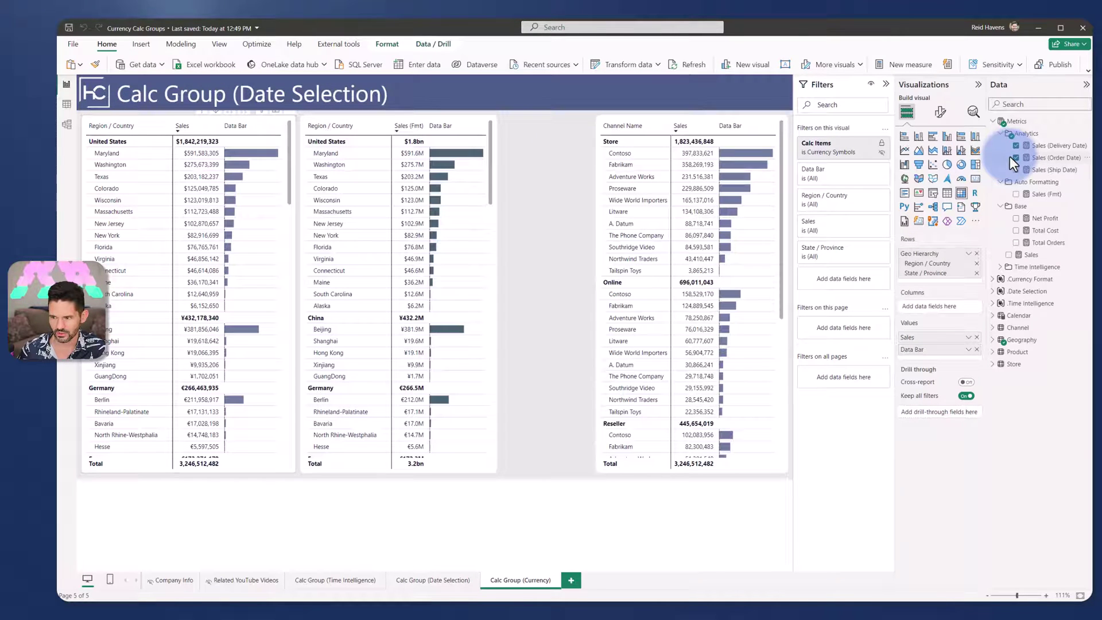
drag(1037, 194, 942, 331)
click(198, 156)
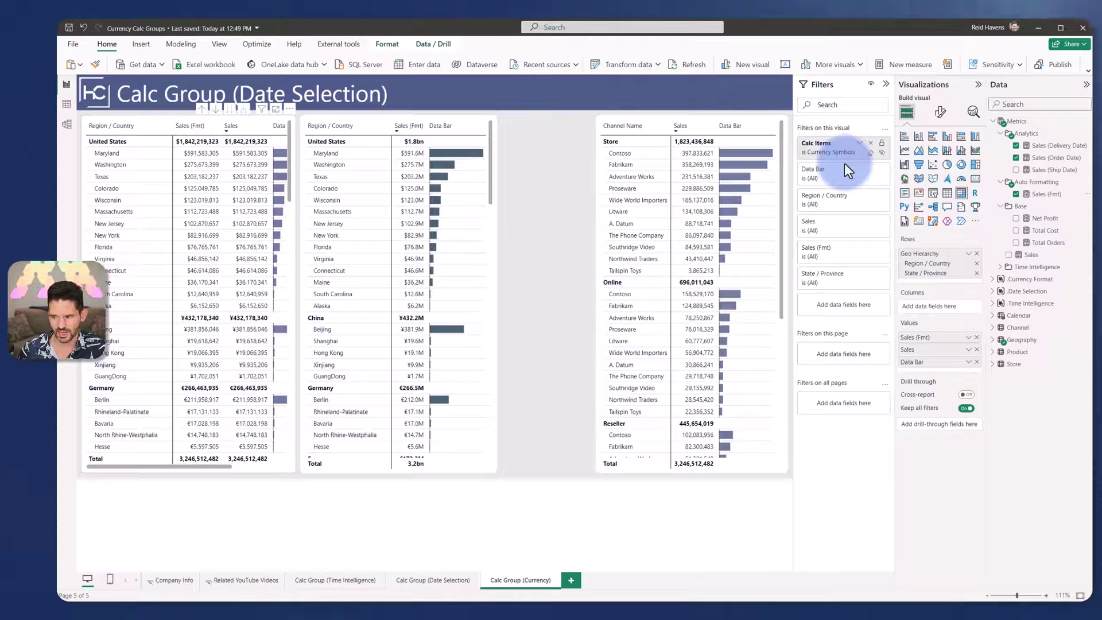
click(82, 29)
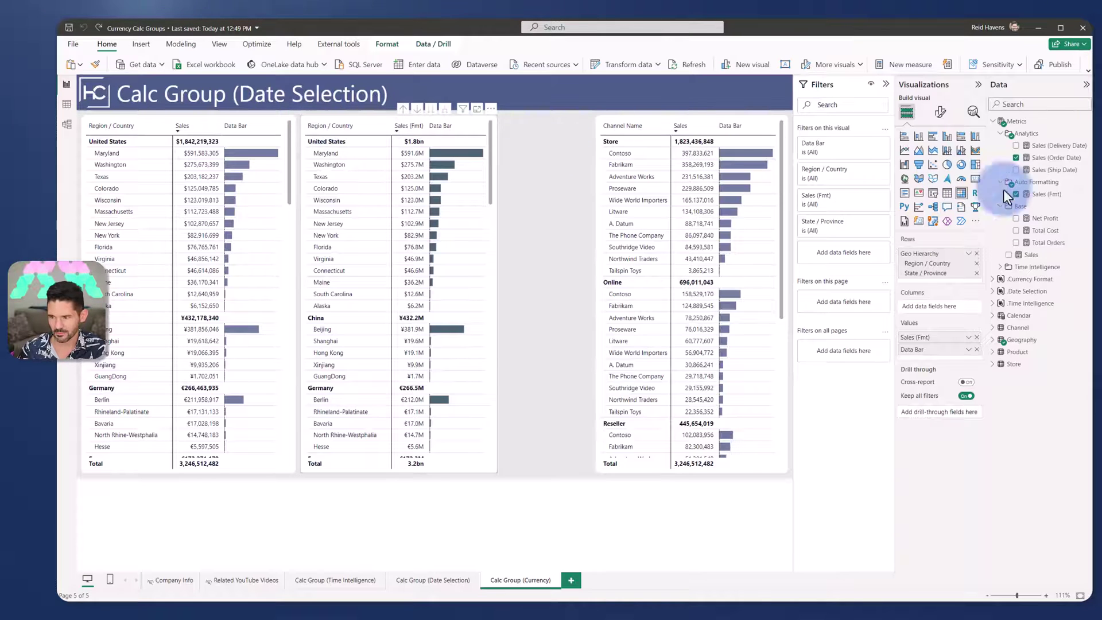
click(1041, 194)
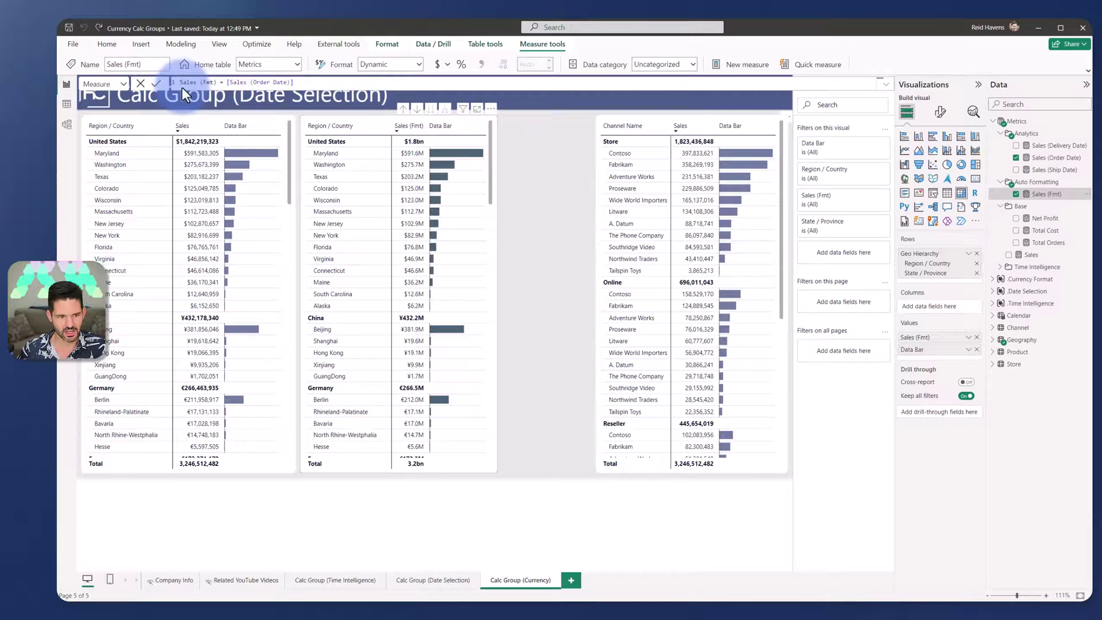
click(121, 82)
click(105, 110)
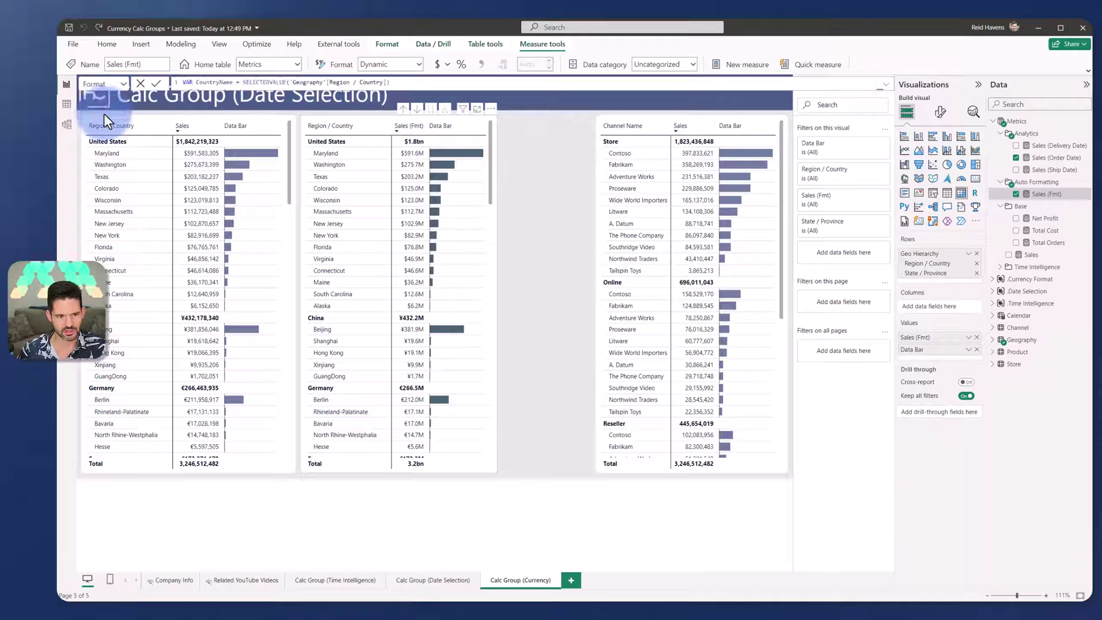
click(886, 86)
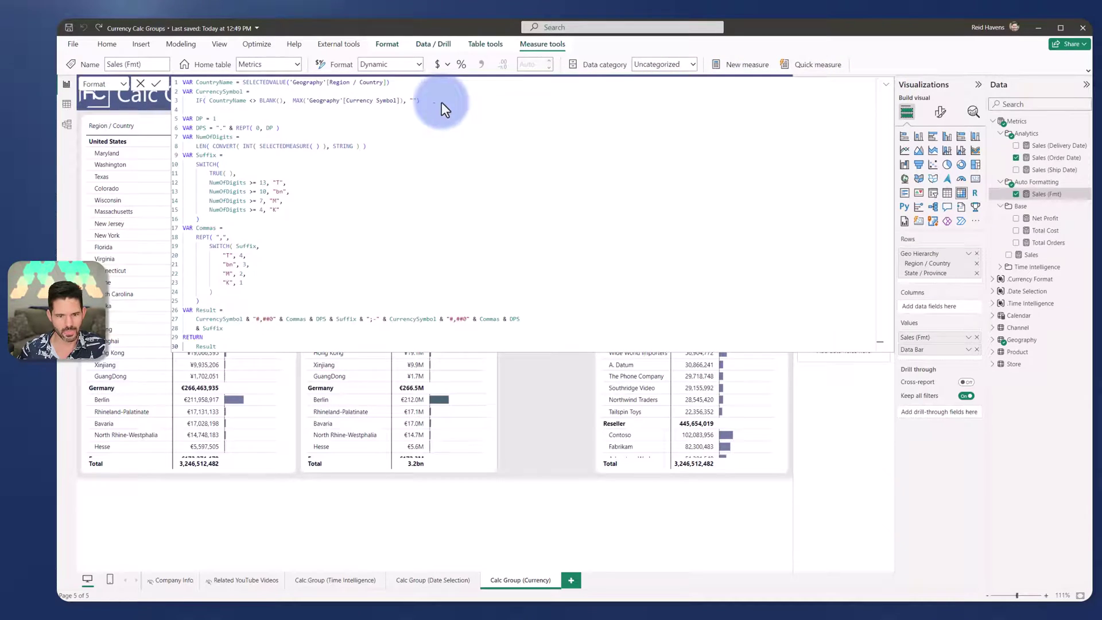
drag(442, 102, 181, 90)
click(149, 109)
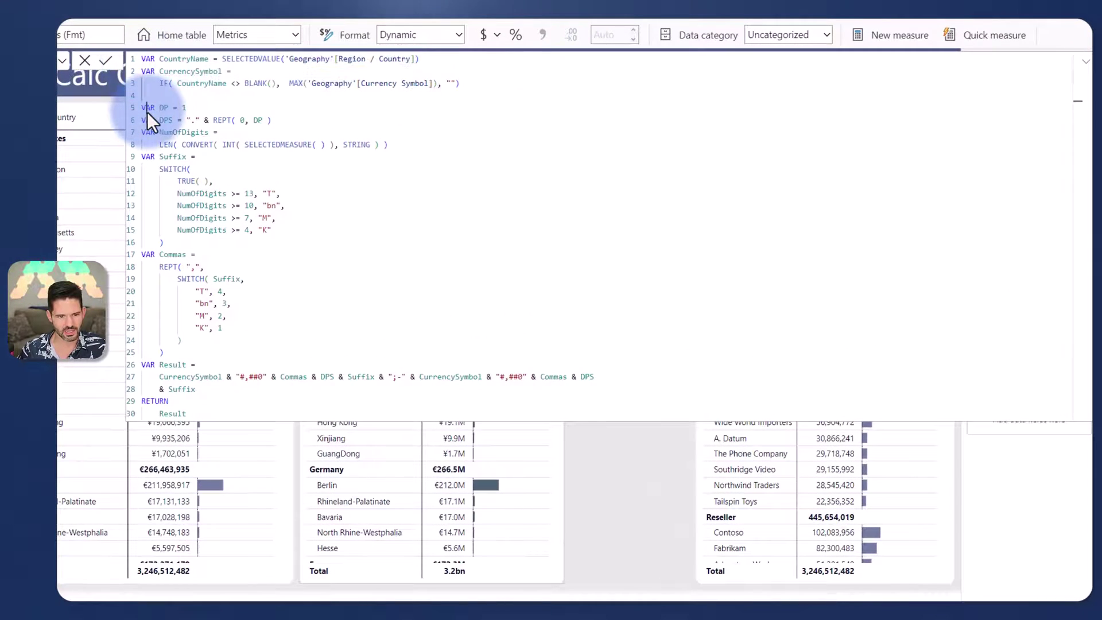
shift+click(191, 413)
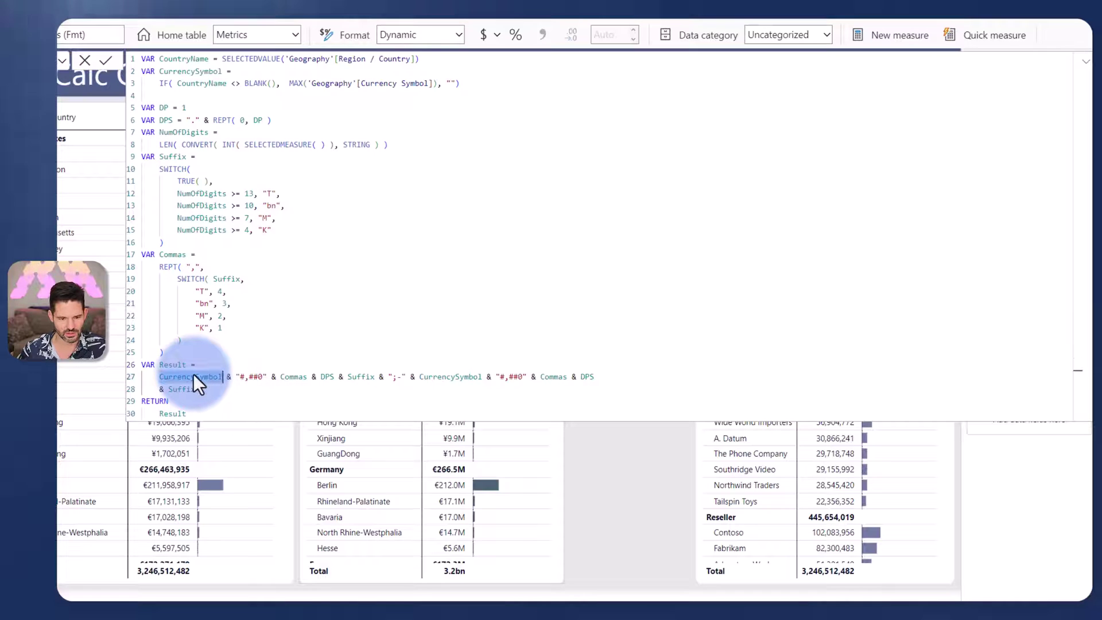
click(249, 342)
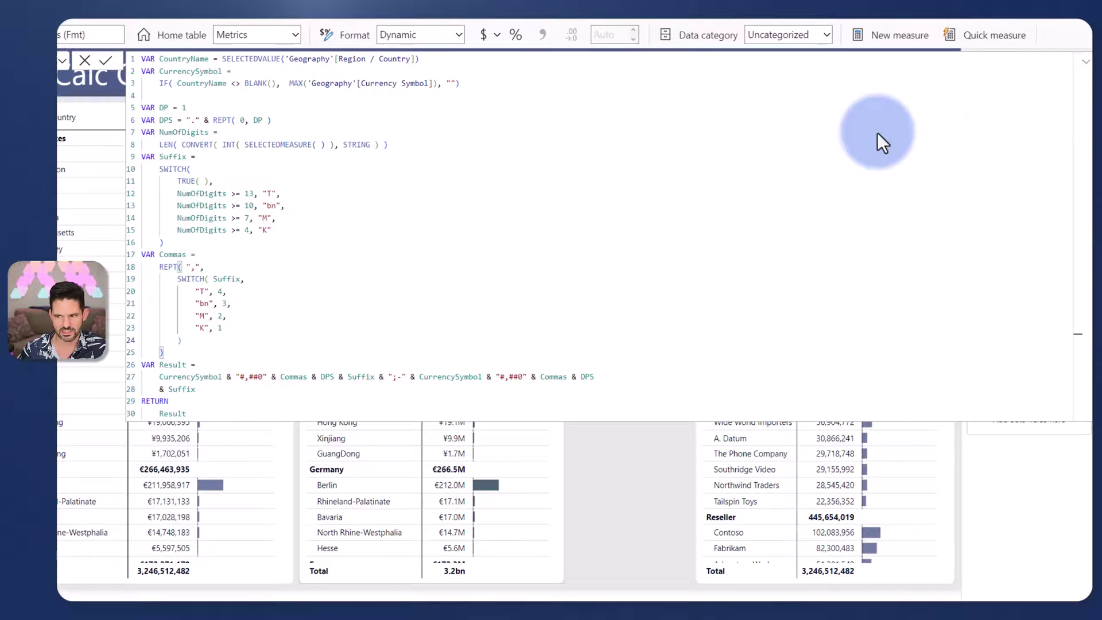
click(1085, 61)
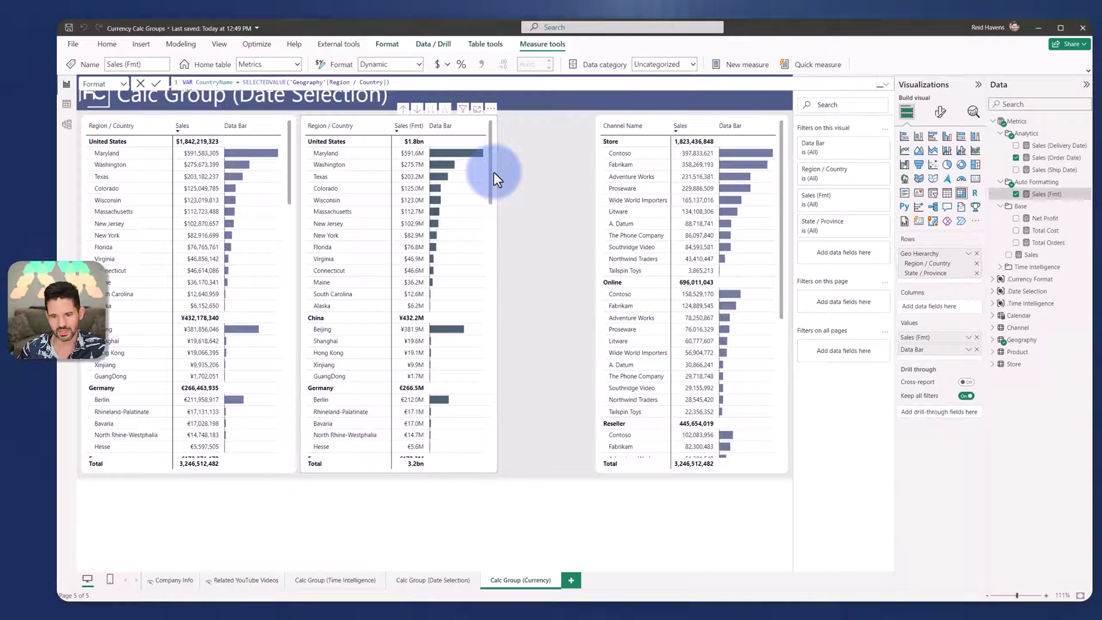
click(602, 119)
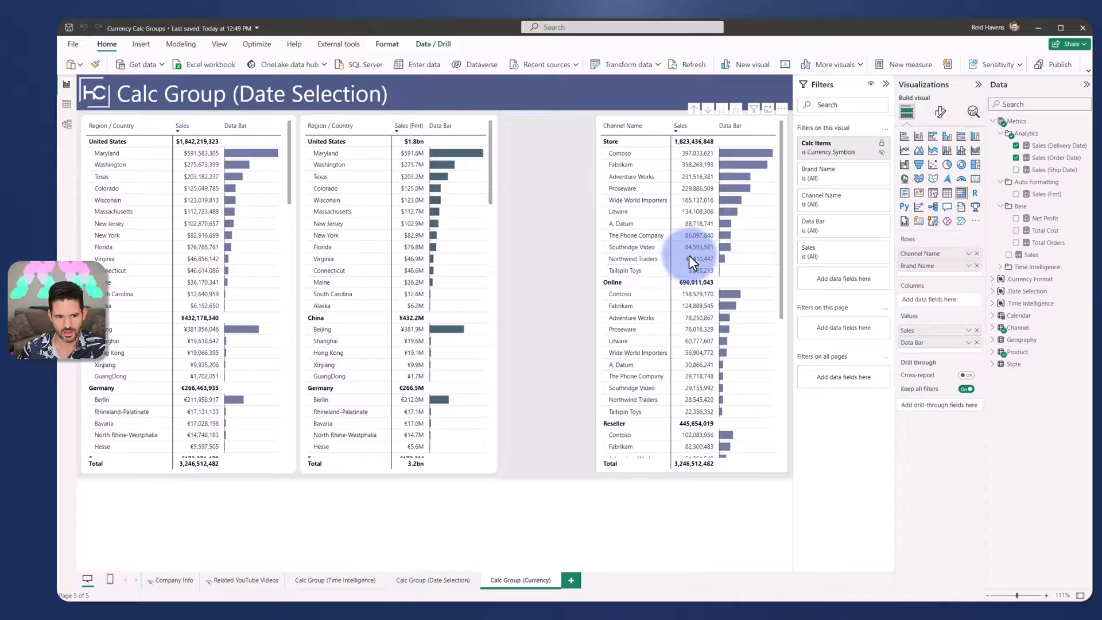
click(70, 127)
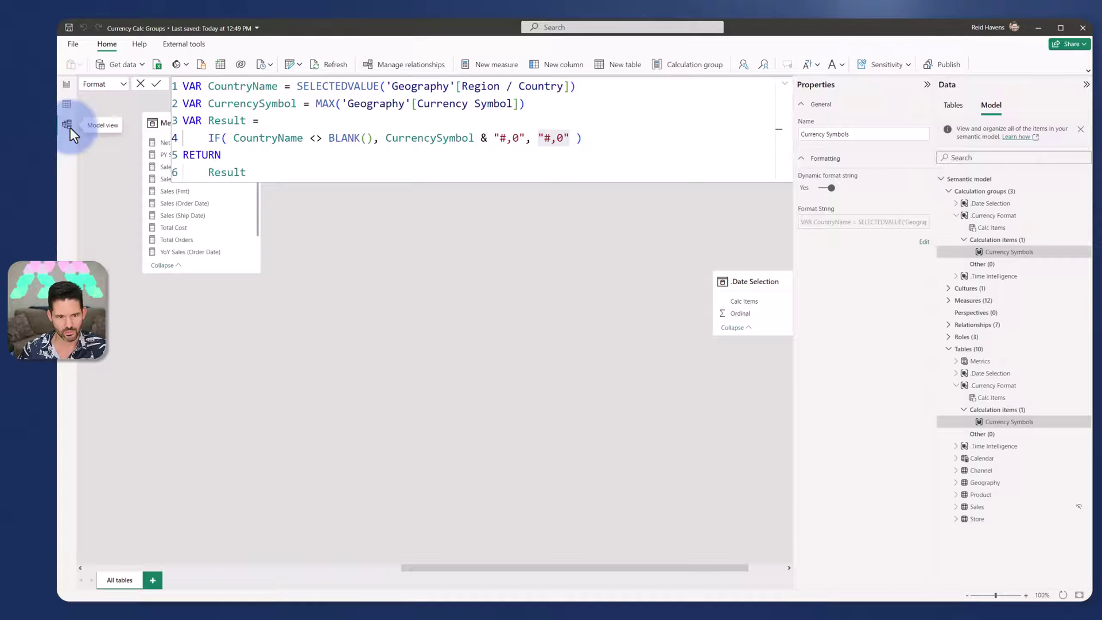
click(308, 89)
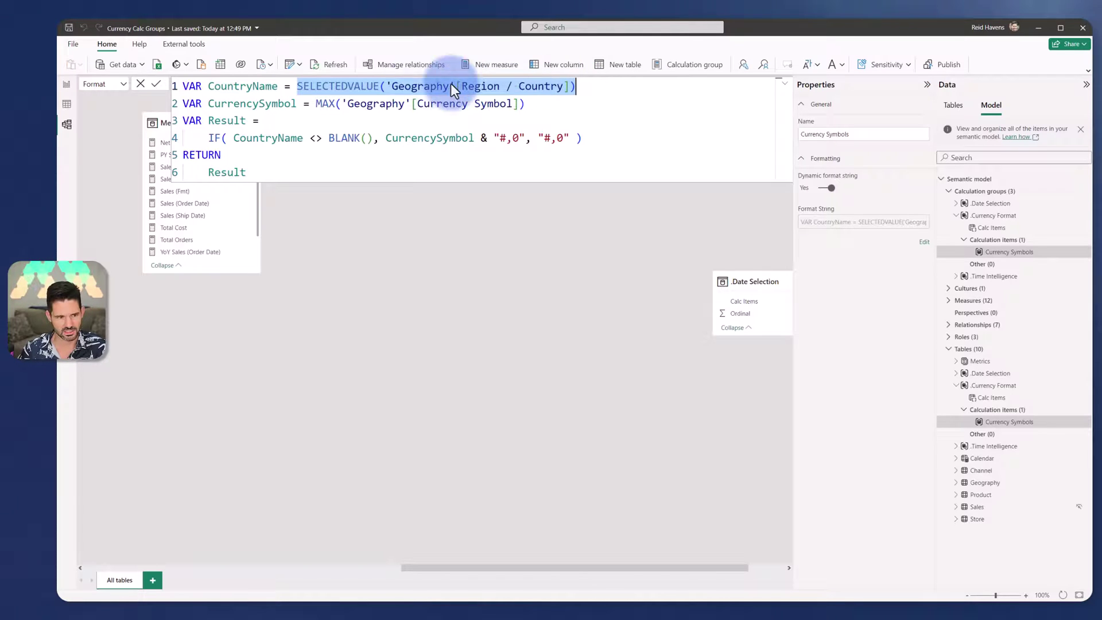
click(68, 84)
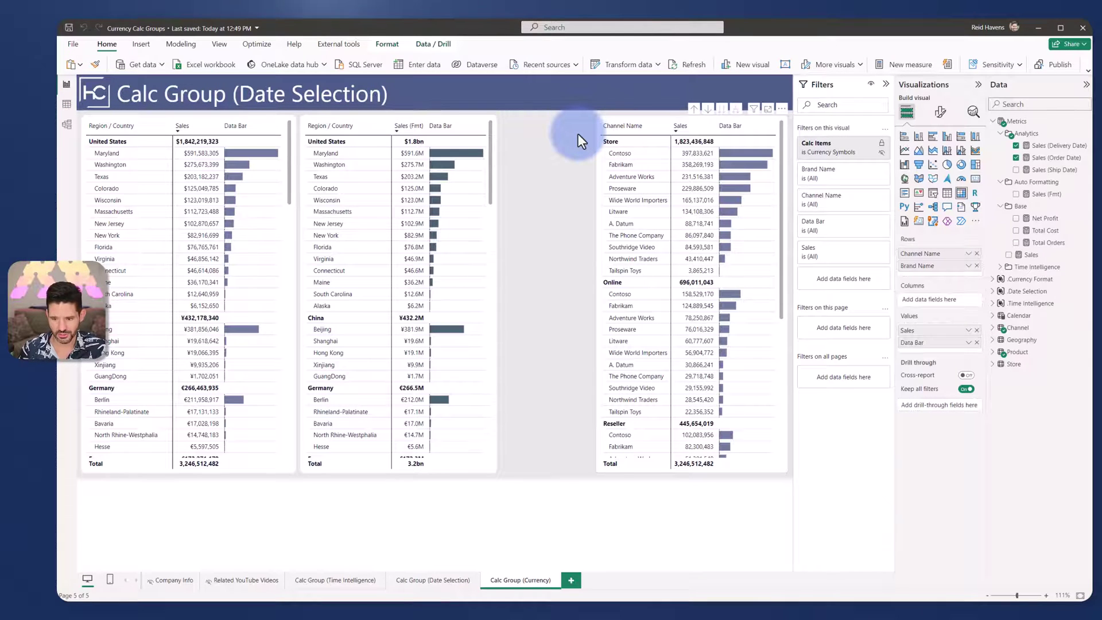
click(340, 580)
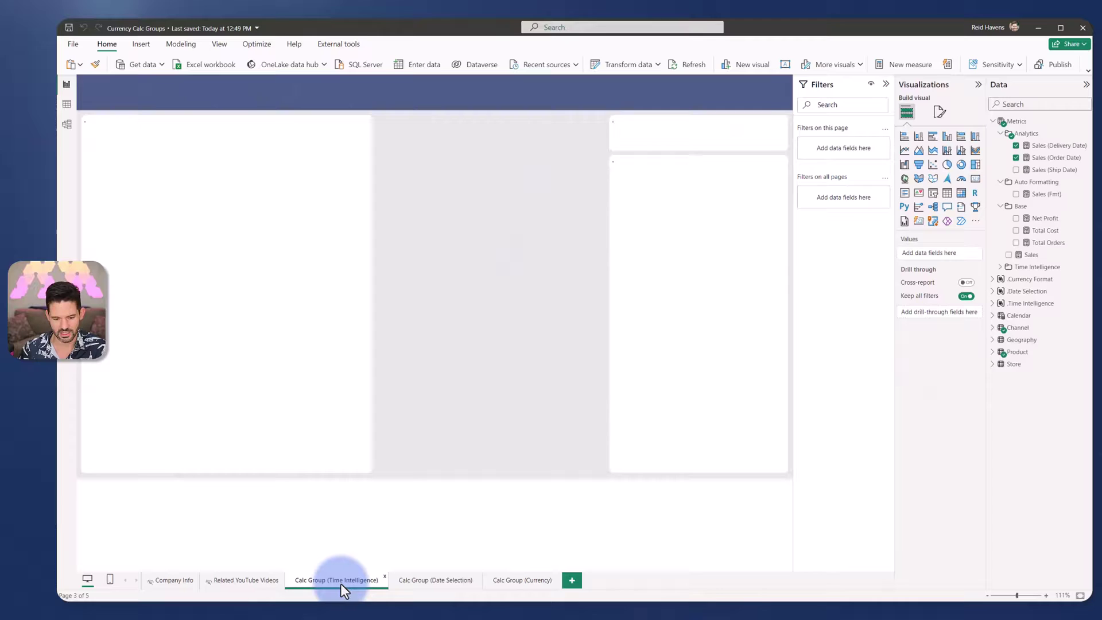
click(436, 580)
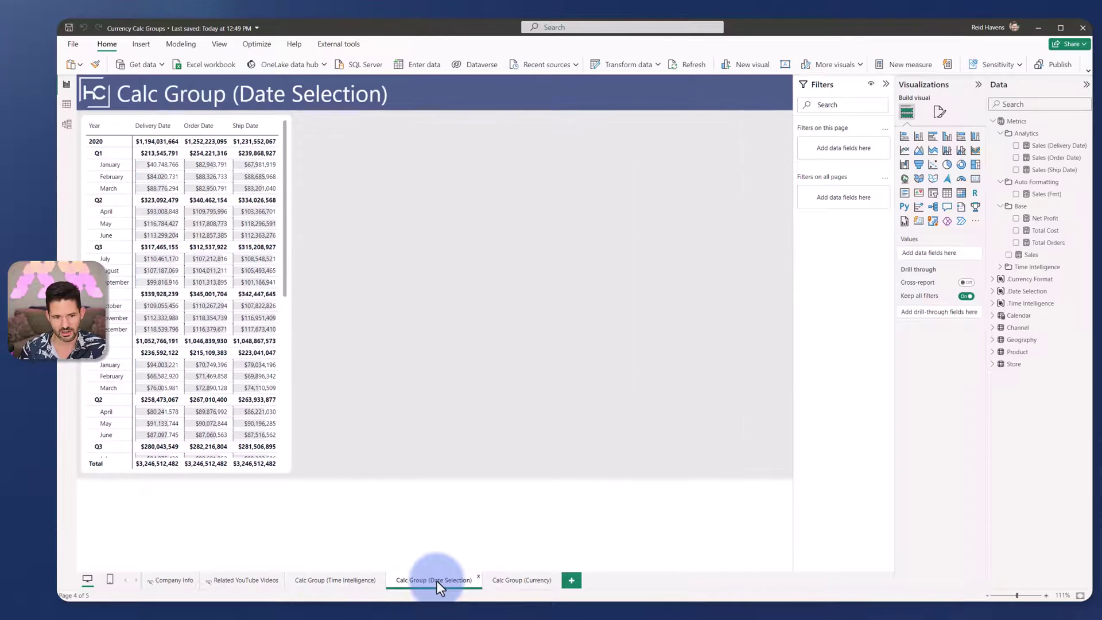
click(515, 581)
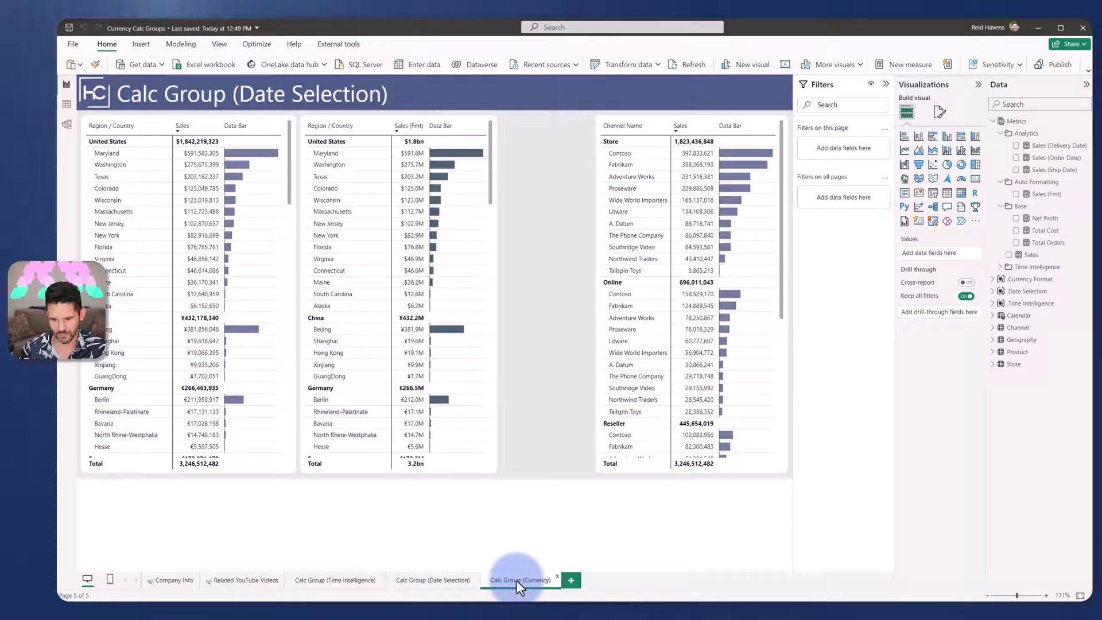
click(495, 191)
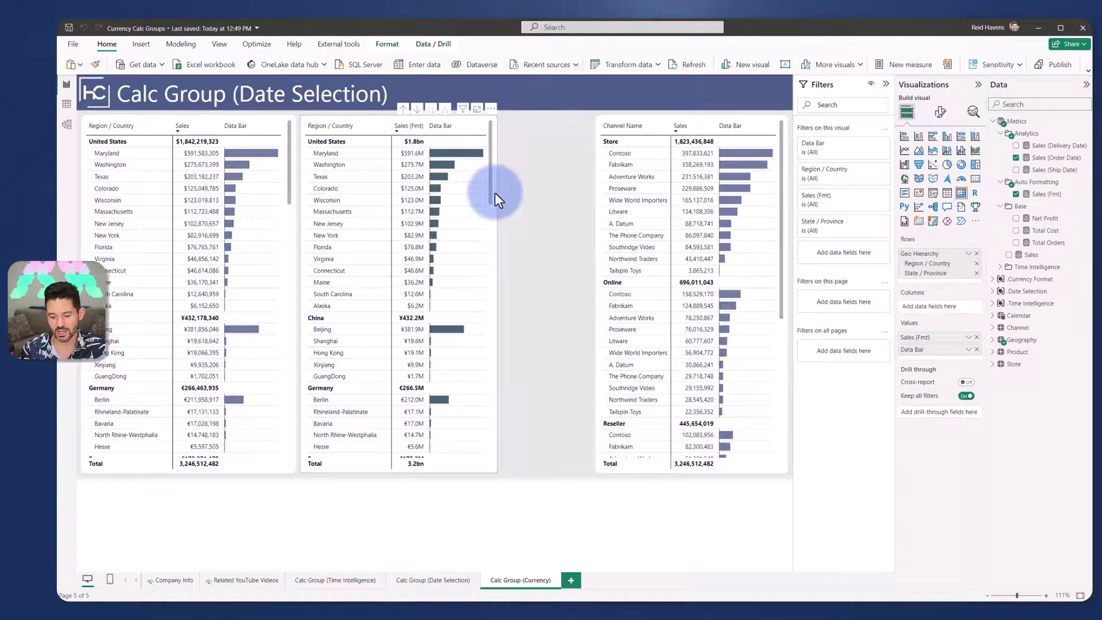